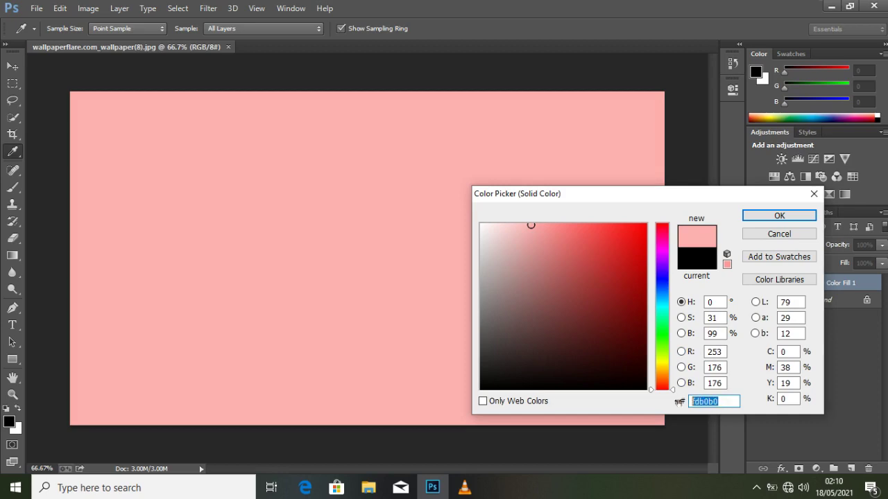
Set the solid colour fill to f7d0be and switch the fill layer's blend mode to Color.
{"action": "key", "text": "BackSpace"}
{"action": "type", "text": "f7d0be"}
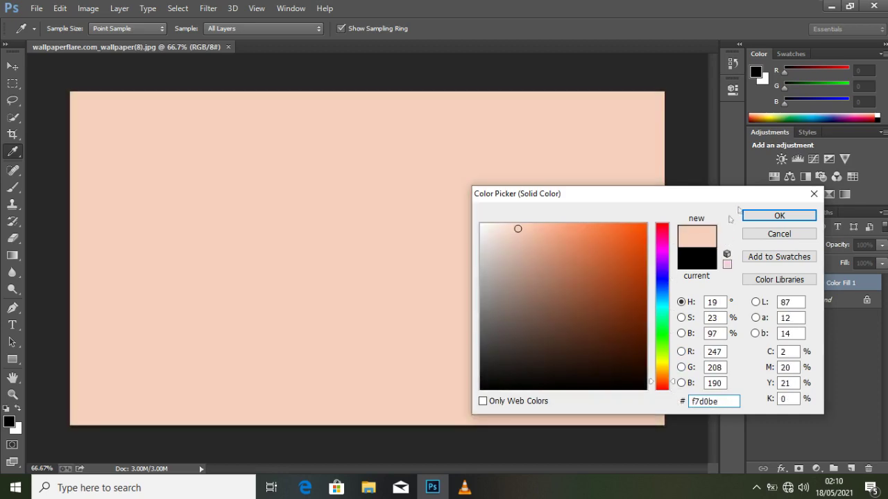
{"action": "left_click", "coordinate": [756, 217]}
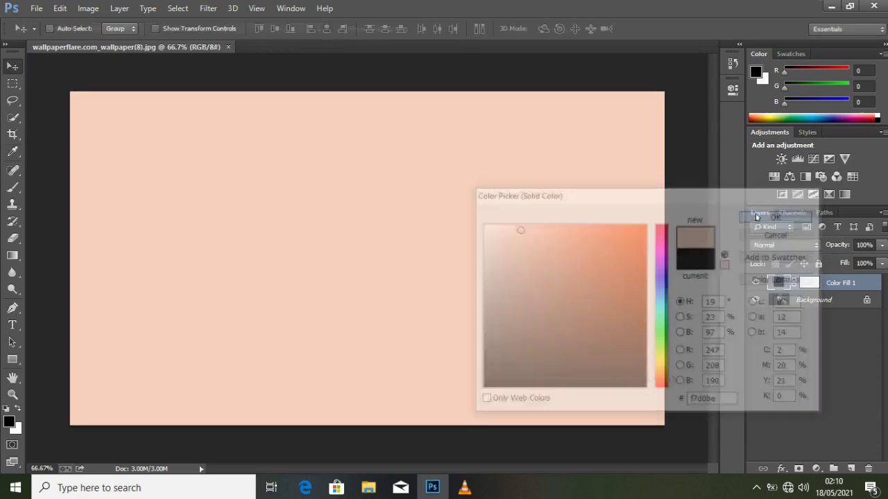
{"action": "left_click", "coordinate": [538, 189]}
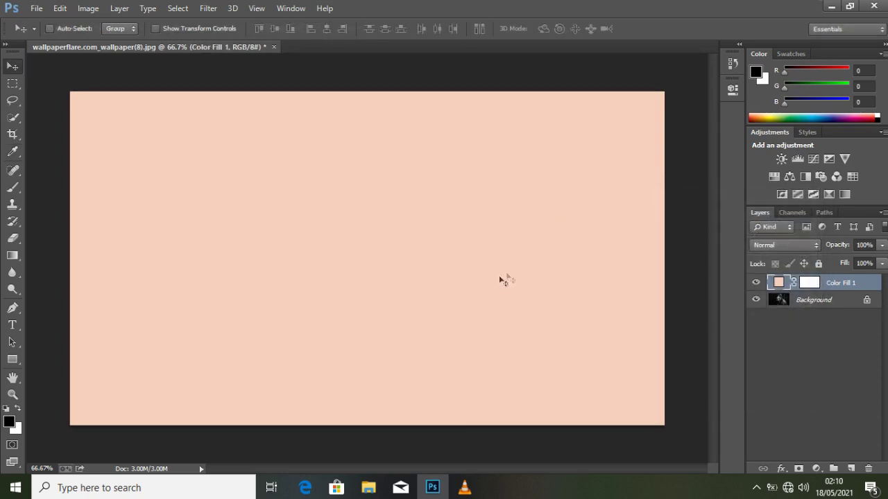
{"action": "left_click", "coordinate": [786, 247]}
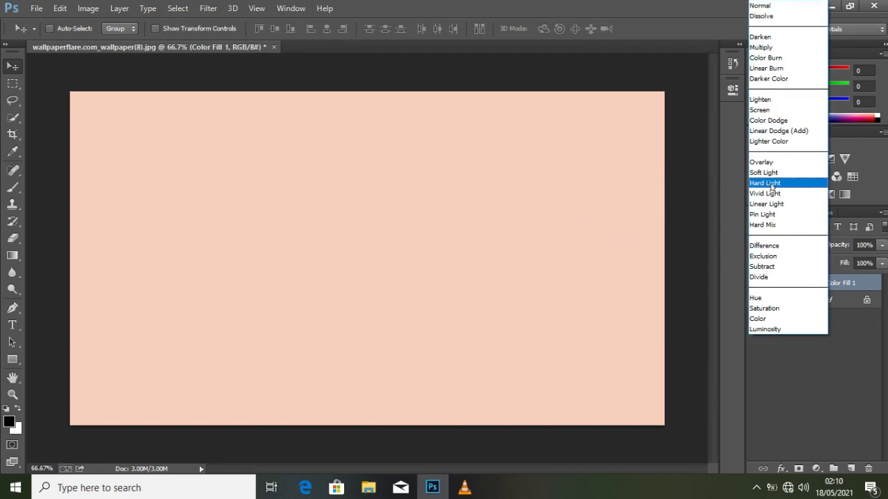
{"action": "left_click", "coordinate": [770, 319]}
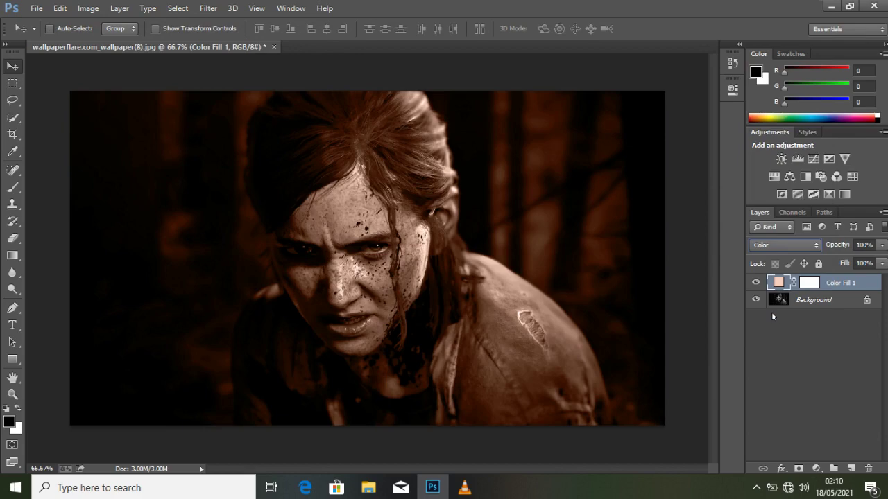
Invert the colour fill layer's mask to hide the tint from the whole photo.
{"action": "left_click", "coordinate": [809, 286]}
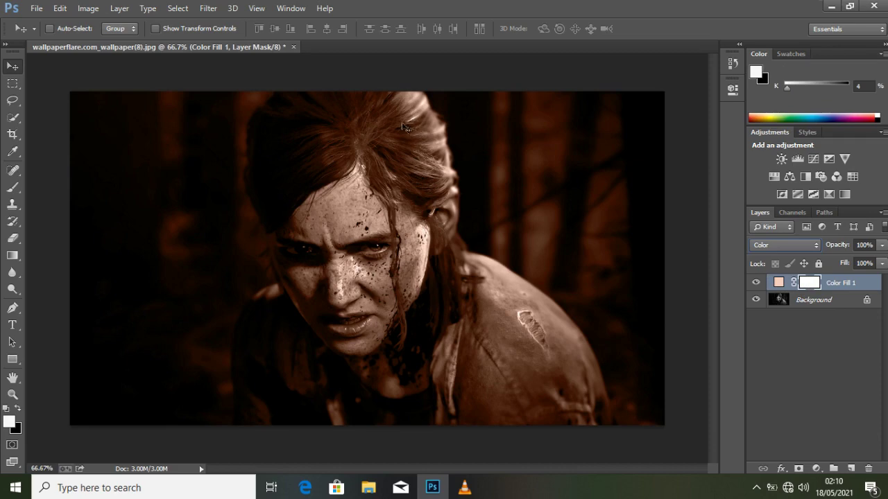
{"action": "left_click", "coordinate": [93, 7]}
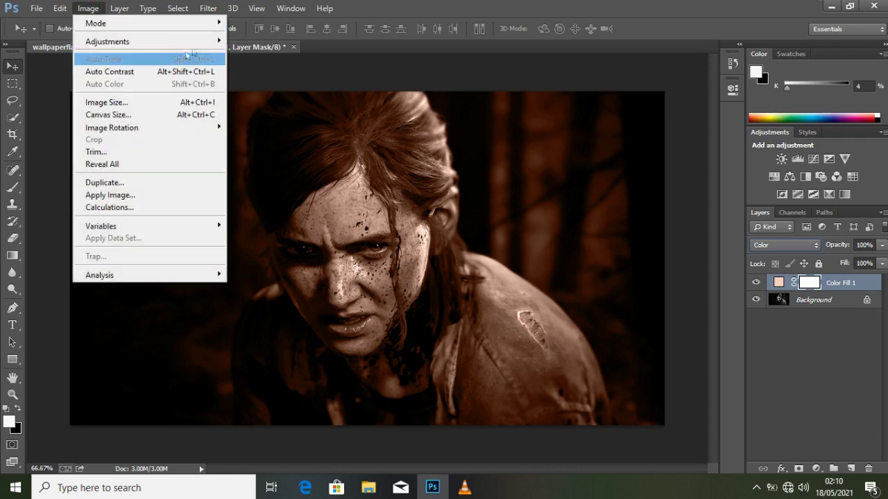
{"action": "mouse_move", "coordinate": [138, 42]}
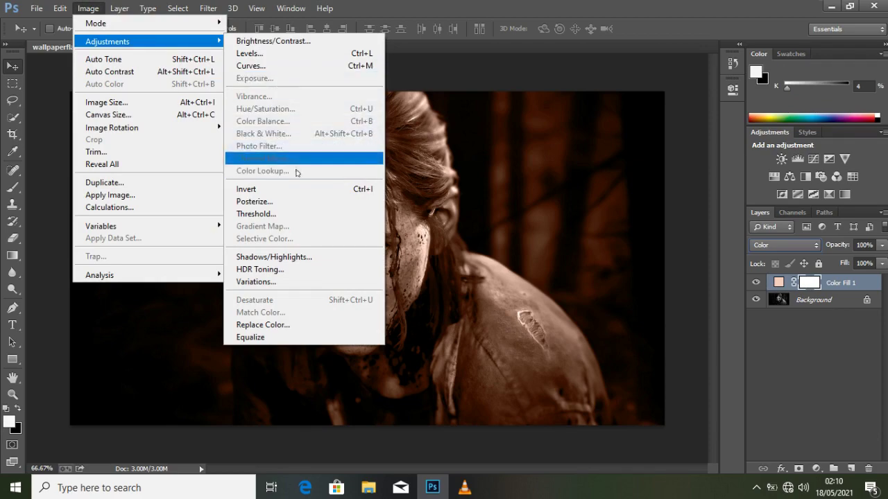
{"action": "left_click", "coordinate": [297, 189]}
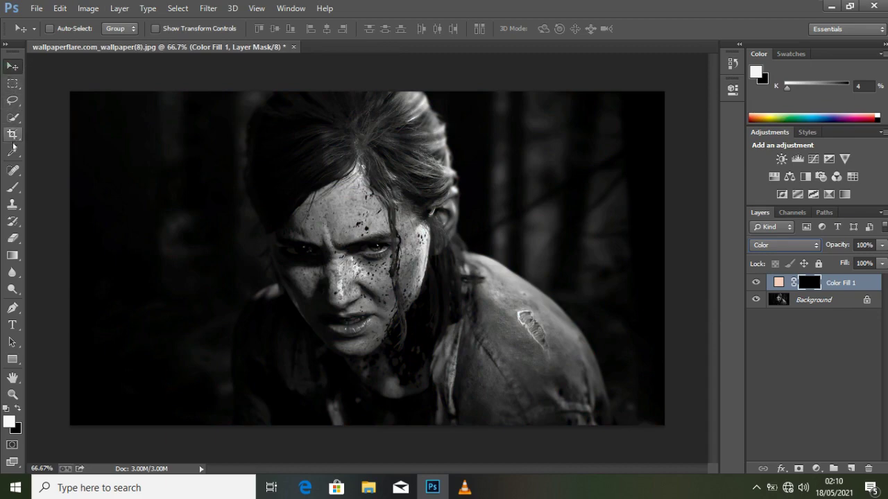
Reveal the skin tint on the forehead, nose and cheeks by painting white on the mask with a 70 px brush.
{"action": "left_click", "coordinate": [12, 187]}
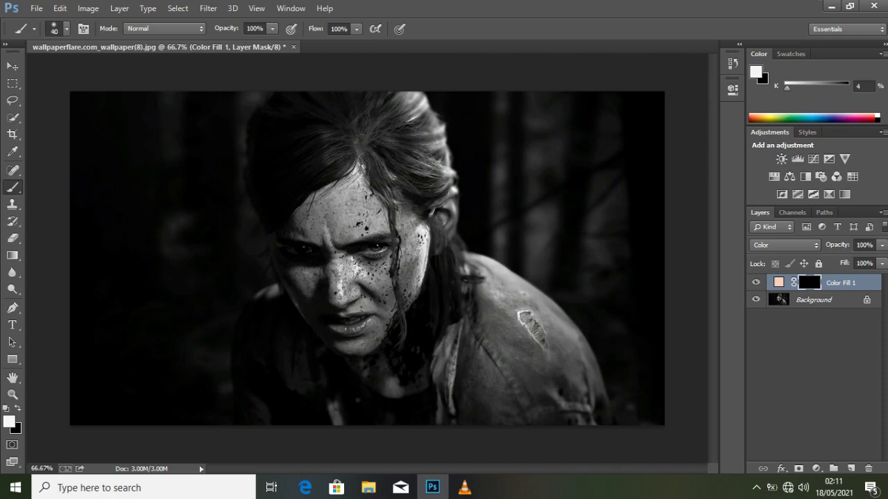
{"action": "key", "text": "bracketright"}
{"action": "key", "text": "bracketright"}
{"action": "key", "text": "bracketright"}
{"action": "key", "text": "bracketright"}
{"action": "key", "text": "bracketright"}
{"action": "left_click", "coordinate": [13, 66]}
{"action": "scroll", "coordinate": [356, 216], "scroll_direction": "up", "scroll_amount": 2}
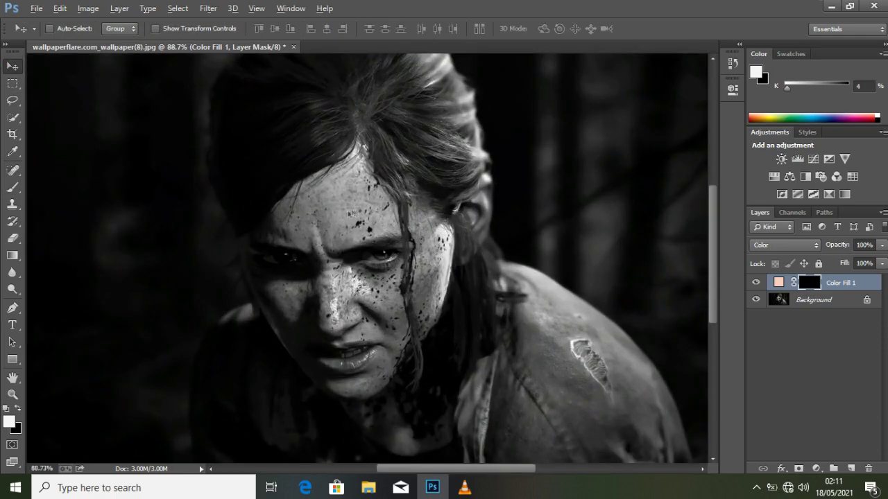
{"action": "scroll", "coordinate": [345, 210], "scroll_direction": "up", "scroll_amount": 2}
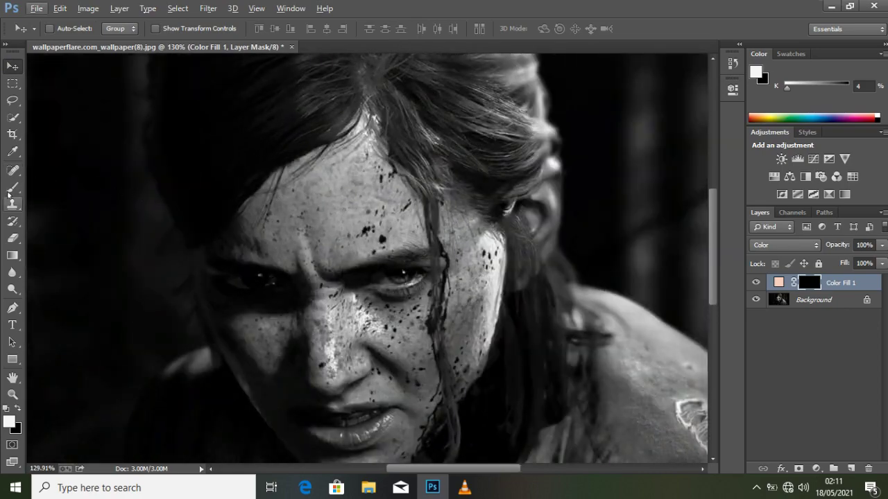
{"action": "left_click", "coordinate": [11, 188]}
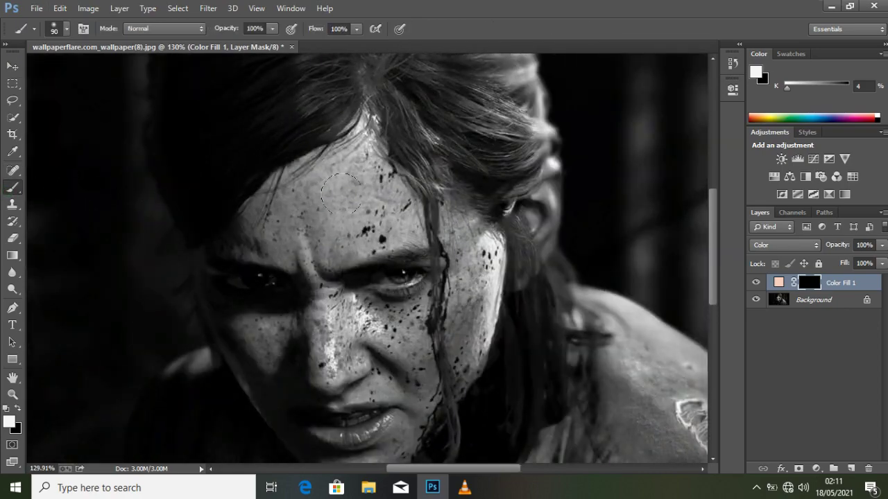
{"action": "key", "text": "bracketleft"}
{"action": "key", "text": "bracketleft"}
{"action": "mouse_move", "coordinate": [332, 177]}
{"action": "left_mouse_down"}
{"action": "mouse_move", "coordinate": [327, 225]}
{"action": "mouse_move", "coordinate": [336, 197]}
{"action": "mouse_move", "coordinate": [318, 197]}
{"action": "mouse_move", "coordinate": [293, 220]}
{"action": "mouse_move", "coordinate": [326, 169]}
{"action": "mouse_move", "coordinate": [297, 201]}
{"action": "mouse_move", "coordinate": [283, 210]}
{"action": "mouse_move", "coordinate": [300, 189]}
{"action": "mouse_move", "coordinate": [272, 210]}
{"action": "mouse_move", "coordinate": [256, 239]}
{"action": "mouse_move", "coordinate": [310, 246]}
{"action": "mouse_move", "coordinate": [303, 242]}
{"action": "mouse_move", "coordinate": [320, 274]}
{"action": "mouse_move", "coordinate": [322, 357]}
{"action": "mouse_move", "coordinate": [376, 340]}
{"action": "mouse_move", "coordinate": [345, 285]}
{"action": "mouse_move", "coordinate": [343, 227]}
{"action": "mouse_move", "coordinate": [380, 231]}
{"action": "mouse_move", "coordinate": [354, 246]}
{"action": "mouse_move", "coordinate": [392, 242]}
{"action": "mouse_move", "coordinate": [391, 231]}
{"action": "mouse_move", "coordinate": [362, 171]}
{"action": "mouse_move", "coordinate": [364, 187]}
{"action": "mouse_move", "coordinate": [387, 199]}
{"action": "mouse_move", "coordinate": [355, 157]}
{"action": "mouse_move", "coordinate": [326, 234]}
{"action": "mouse_move", "coordinate": [327, 335]}
{"action": "mouse_move", "coordinate": [322, 345]}
{"action": "mouse_move", "coordinate": [289, 335]}
{"action": "mouse_move", "coordinate": [263, 347]}
{"action": "mouse_move", "coordinate": [262, 371]}
{"action": "mouse_move", "coordinate": [274, 394]}
{"action": "mouse_move", "coordinate": [263, 372]}
{"action": "mouse_move", "coordinate": [337, 361]}
{"action": "mouse_move", "coordinate": [361, 369]}
{"action": "mouse_move", "coordinate": [293, 384]}
{"action": "mouse_move", "coordinate": [326, 364]}
{"action": "mouse_move", "coordinate": [402, 351]}
{"action": "mouse_move", "coordinate": [417, 357]}
{"action": "mouse_move", "coordinate": [397, 320]}
{"action": "left_mouse_up"}
{"action": "scroll", "coordinate": [397, 321], "scroll_direction": "down", "scroll_amount": 3}
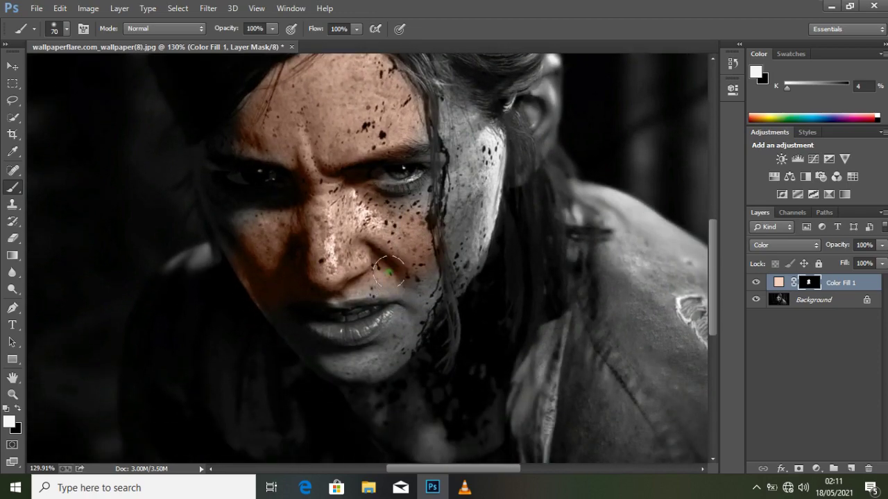
Paint the skin tint around the mouth with the 70 px brush and over the shadowed cheek with a 40 px brush.
{"action": "mouse_move", "coordinate": [389, 271]}
{"action": "left_mouse_down"}
{"action": "mouse_move", "coordinate": [333, 281]}
{"action": "mouse_move", "coordinate": [330, 266]}
{"action": "mouse_move", "coordinate": [352, 244]}
{"action": "mouse_move", "coordinate": [364, 245]}
{"action": "mouse_move", "coordinate": [377, 293]}
{"action": "mouse_move", "coordinate": [396, 290]}
{"action": "mouse_move", "coordinate": [418, 253]}
{"action": "mouse_move", "coordinate": [416, 230]}
{"action": "mouse_move", "coordinate": [402, 201]}
{"action": "left_mouse_up"}
{"action": "scroll", "coordinate": [357, 247], "scroll_direction": "down", "scroll_amount": 2}
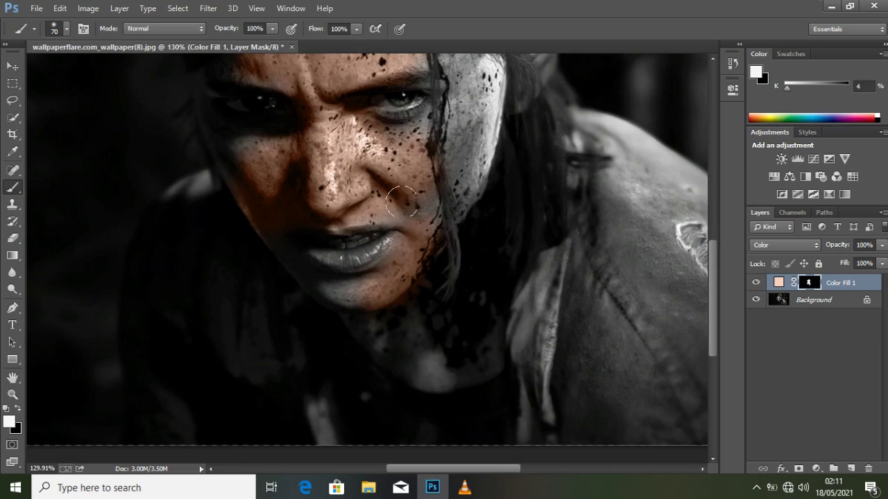
{"action": "key", "text": "bracketleft"}
{"action": "key", "text": "bracketleft"}
{"action": "key", "text": "bracketleft"}
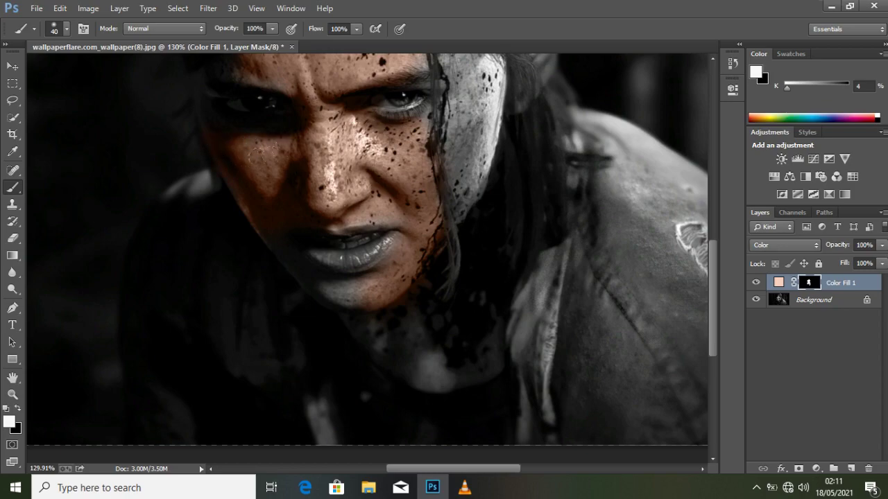
{"action": "scroll", "coordinate": [253, 156], "scroll_direction": "up", "scroll_amount": 3}
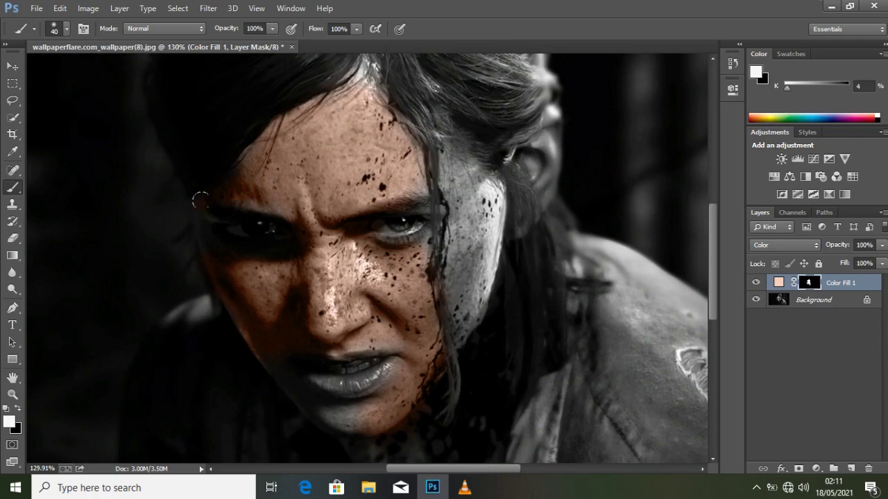
Extend the tint along the temple and hairline with a 20 px brush and refine around the eyes at 9 px.
{"action": "key", "text": "bracketleft"}
{"action": "key", "text": "bracketleft"}
{"action": "scroll", "coordinate": [402, 135], "scroll_direction": "up", "scroll_amount": 3}
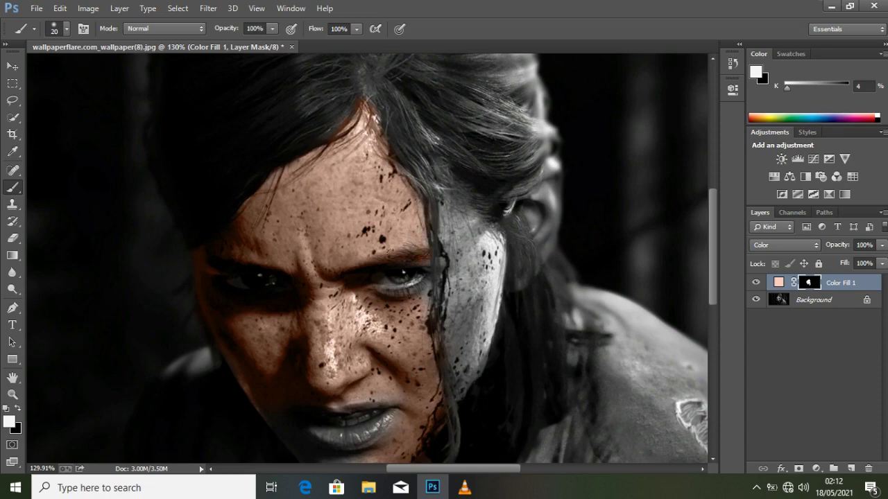
{"action": "key", "text": "bracketleft"}
{"action": "key", "text": "bracketleft"}
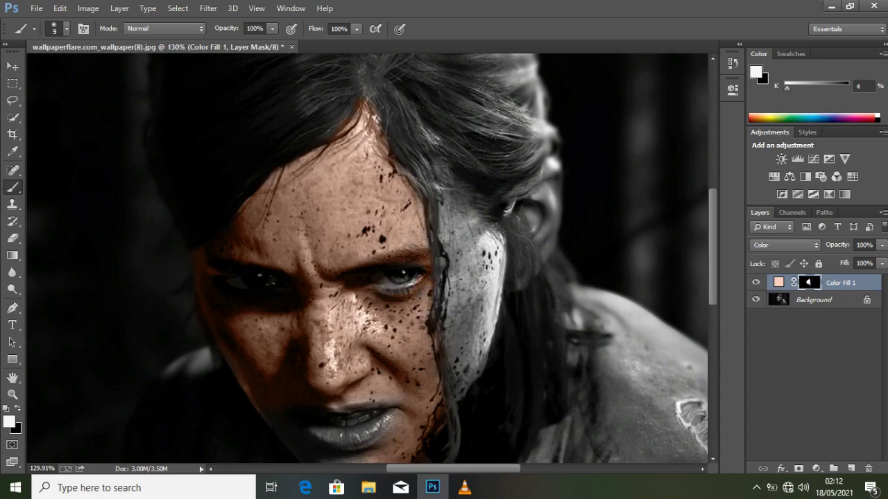
Paint the skin tint over the chin and the side of the face behind the hair strand, enlarging the brush to 25 px.
{"action": "scroll", "coordinate": [366, 259], "scroll_direction": "down", "scroll_amount": 2}
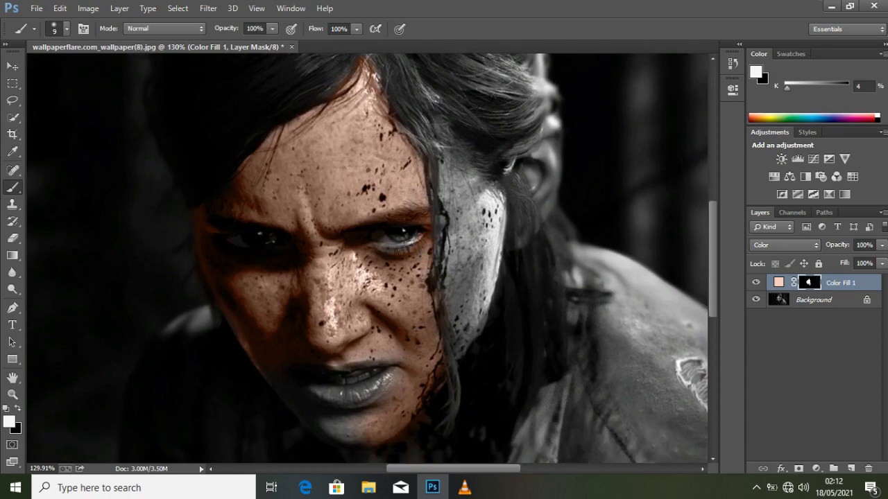
{"action": "scroll", "coordinate": [400, 251], "scroll_direction": "down", "scroll_amount": 4}
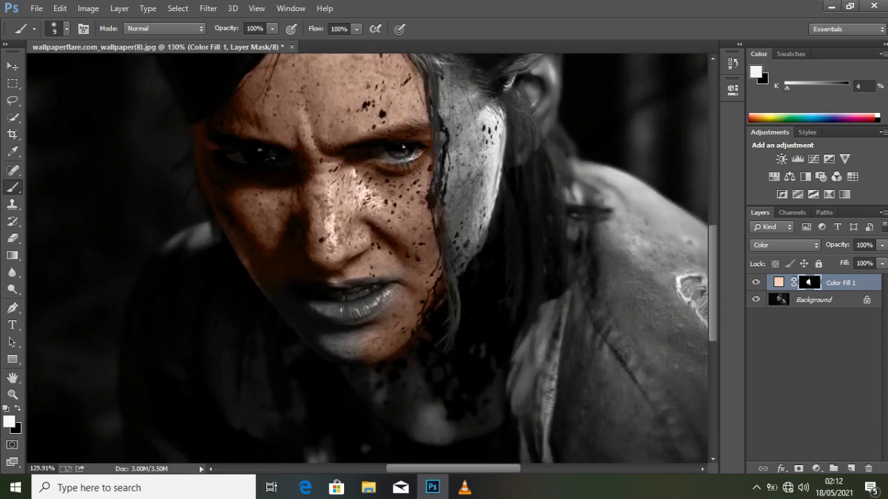
{"action": "scroll", "coordinate": [400, 251], "scroll_direction": "down", "scroll_amount": 3}
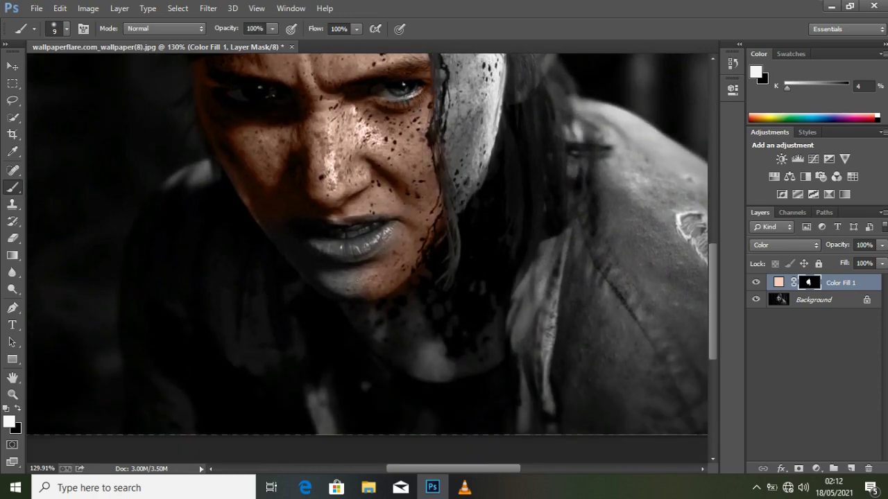
{"action": "key", "text": "bracketright"}
{"action": "scroll", "coordinate": [335, 281], "scroll_direction": "up", "scroll_amount": 5}
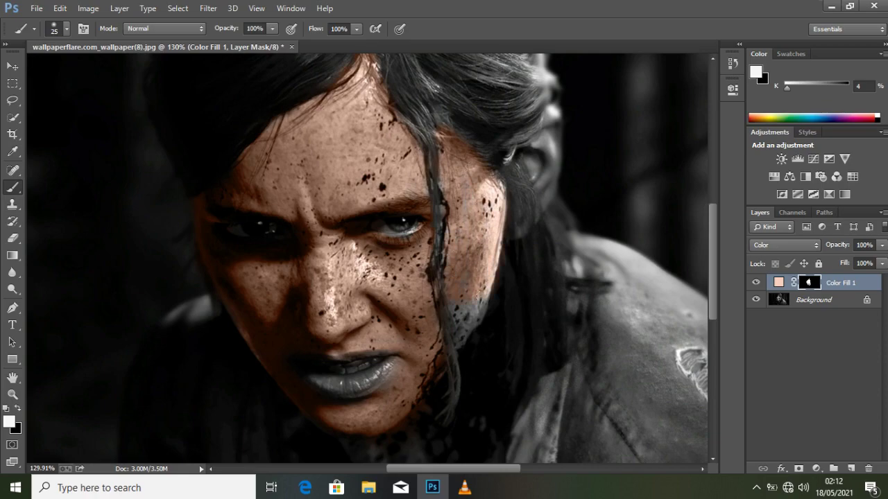
{"action": "mouse_move", "coordinate": [477, 298]}
{"action": "left_mouse_down"}
{"action": "mouse_move", "coordinate": [463, 319]}
{"action": "mouse_move", "coordinate": [464, 271]}
{"action": "left_mouse_up"}
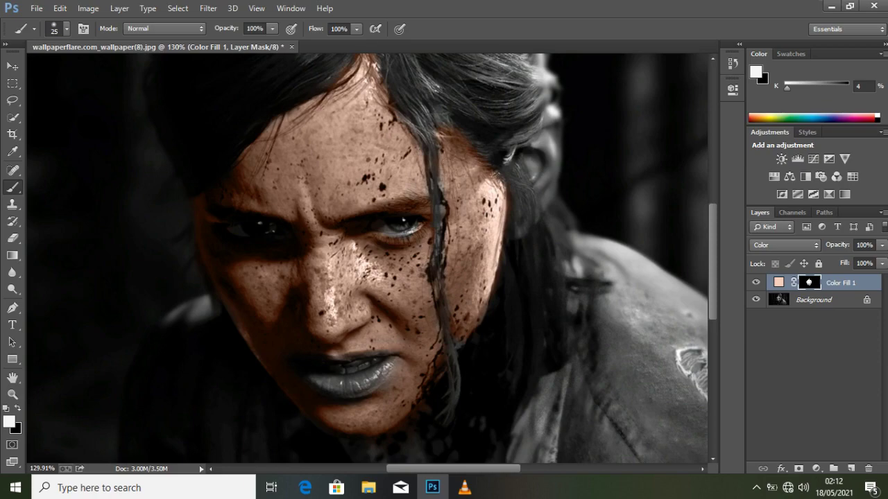
Paint the skin tint over the ear and the skin below it on the mask with the 25 px brush.
{"action": "scroll", "coordinate": [367, 257], "scroll_direction": "up", "scroll_amount": 3}
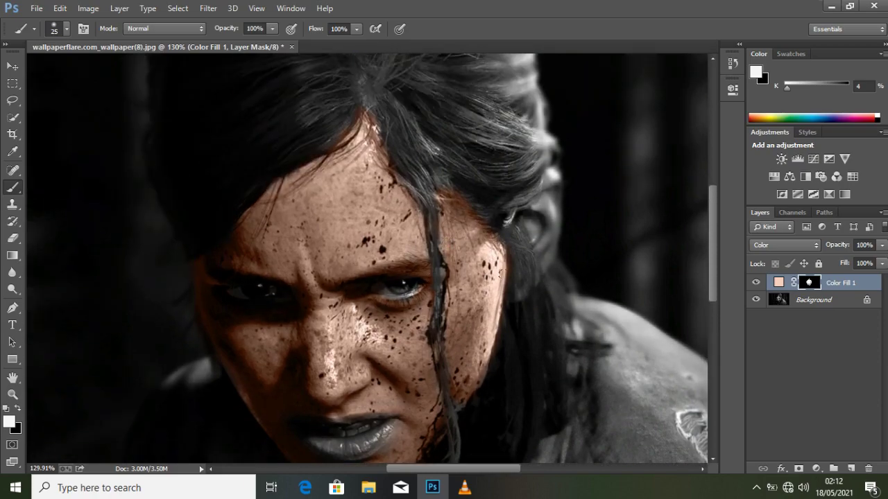
{"action": "scroll", "coordinate": [409, 356], "scroll_direction": "down", "scroll_amount": 3}
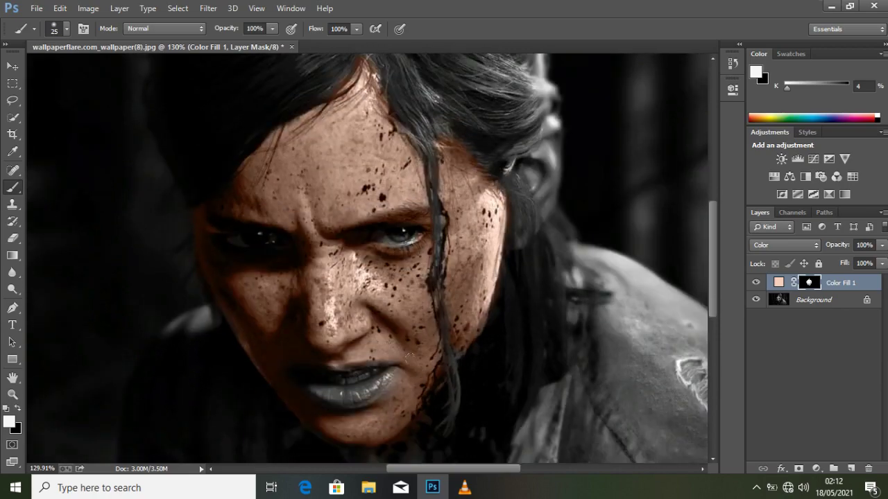
{"action": "scroll", "coordinate": [458, 347], "scroll_direction": "down", "scroll_amount": 3}
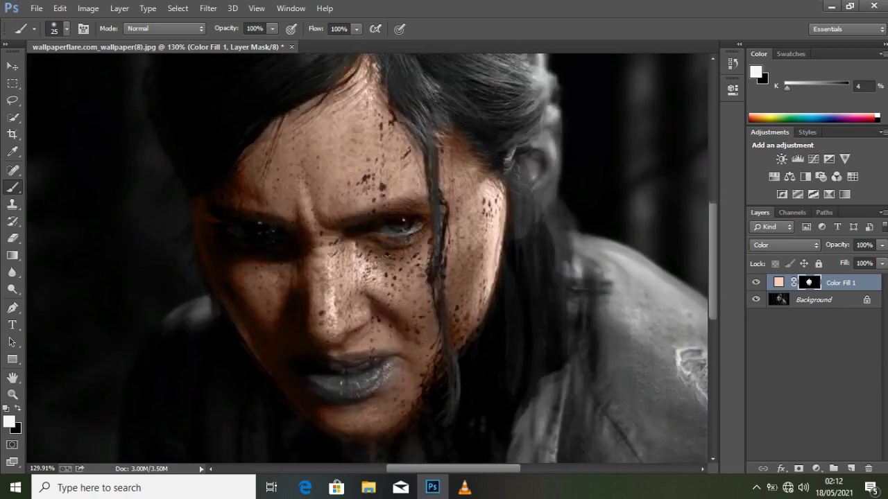
{"action": "scroll", "coordinate": [499, 256], "scroll_direction": "up", "scroll_amount": 2}
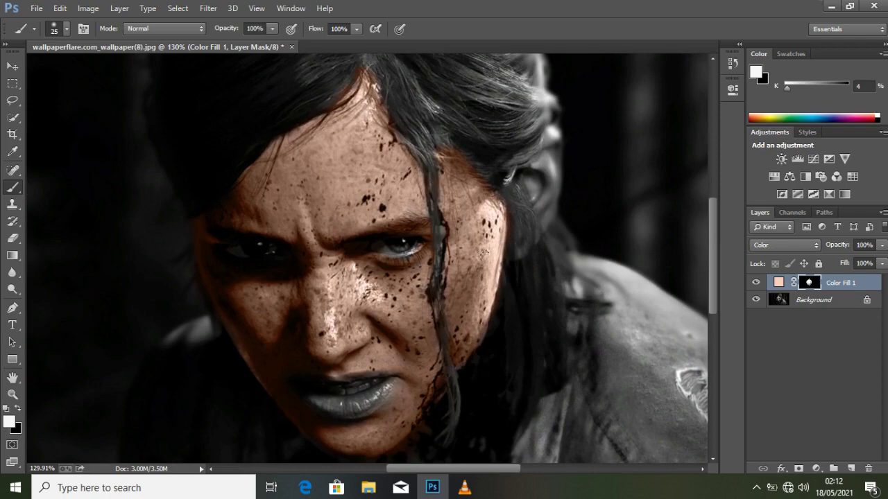
{"action": "scroll", "coordinate": [570, 200], "scroll_direction": "up", "scroll_amount": 2}
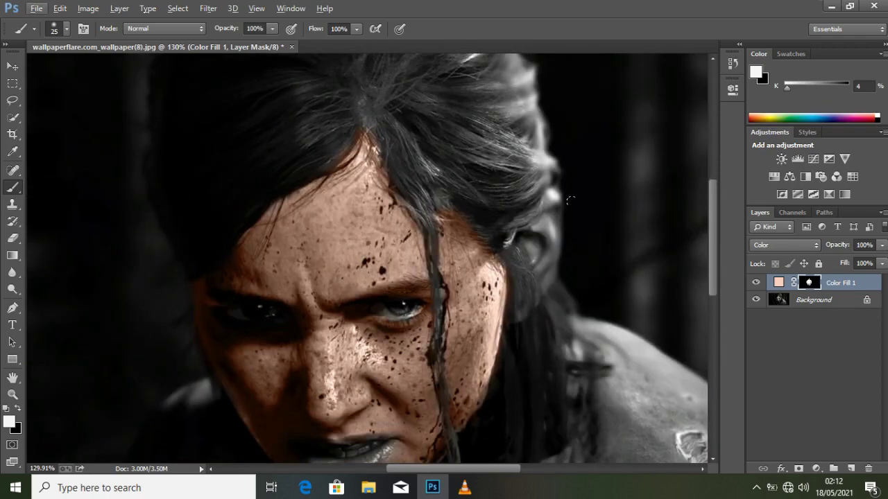
{"action": "scroll", "coordinate": [570, 200], "scroll_direction": "up", "scroll_amount": 4}
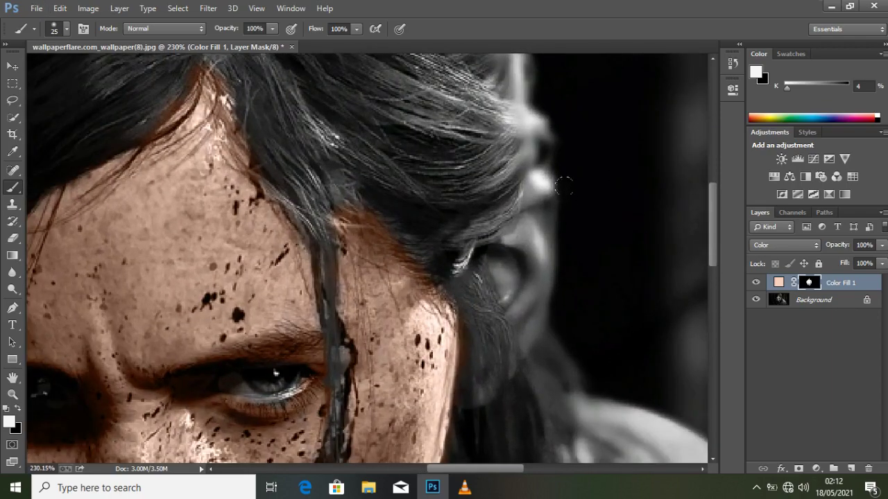
{"action": "left_click_drag", "start_coordinate": [537, 179], "coordinate": [532, 187]}
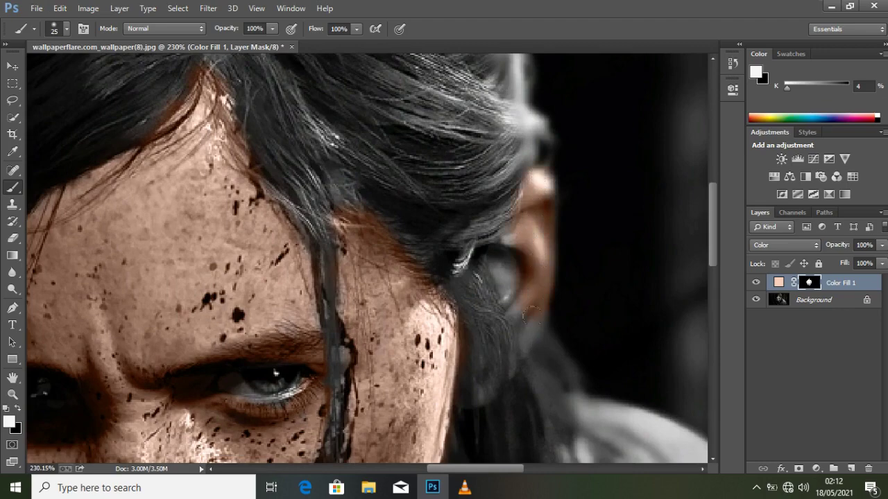
{"action": "mouse_move", "coordinate": [515, 290]}
{"action": "left_mouse_down"}
{"action": "mouse_move", "coordinate": [491, 244]}
{"action": "mouse_move", "coordinate": [517, 226]}
{"action": "left_mouse_up"}
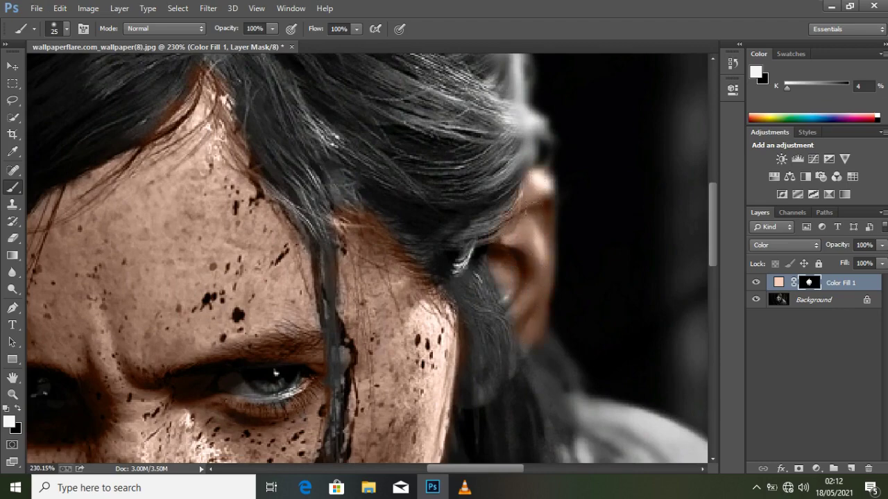
{"action": "left_click_drag", "start_coordinate": [516, 345], "coordinate": [470, 397]}
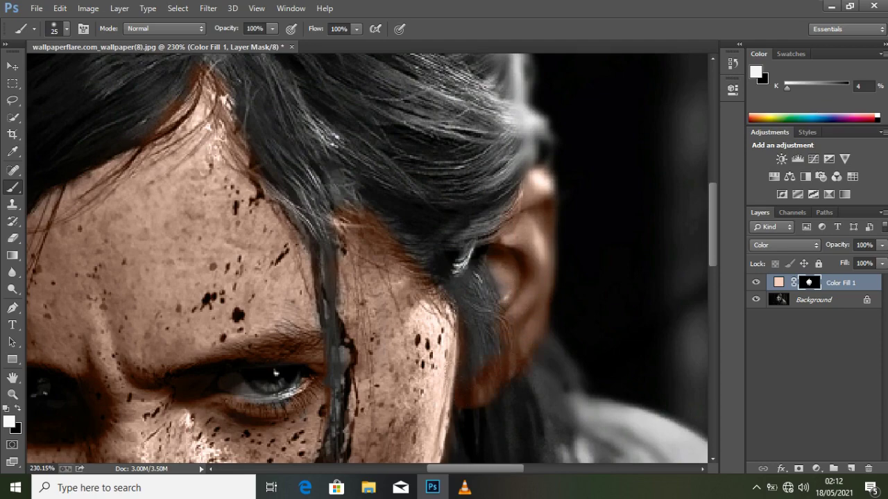
{"action": "scroll", "coordinate": [276, 373], "scroll_direction": "down", "scroll_amount": 6}
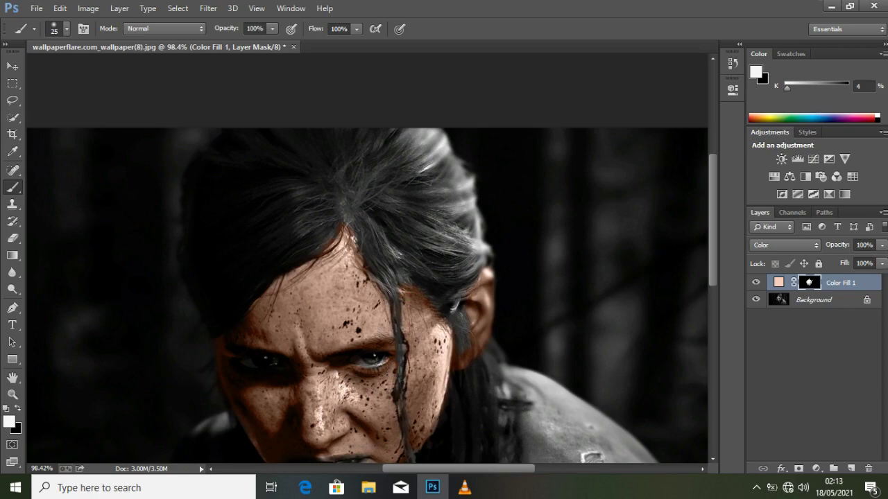
{"action": "scroll", "coordinate": [368, 278], "scroll_direction": "down", "scroll_amount": 5}
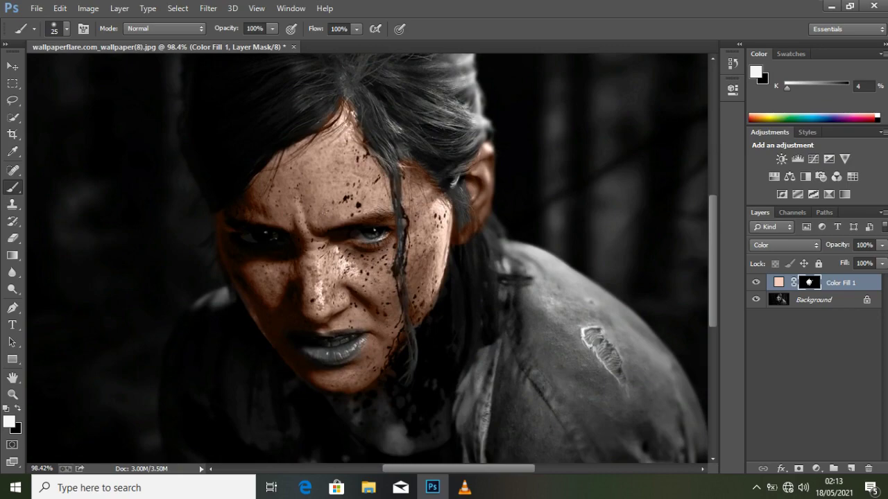
Paint the skin tint over the neck down to the collar on the mask with the 25 px brush.
{"action": "scroll", "coordinate": [340, 156], "scroll_direction": "down", "scroll_amount": 2}
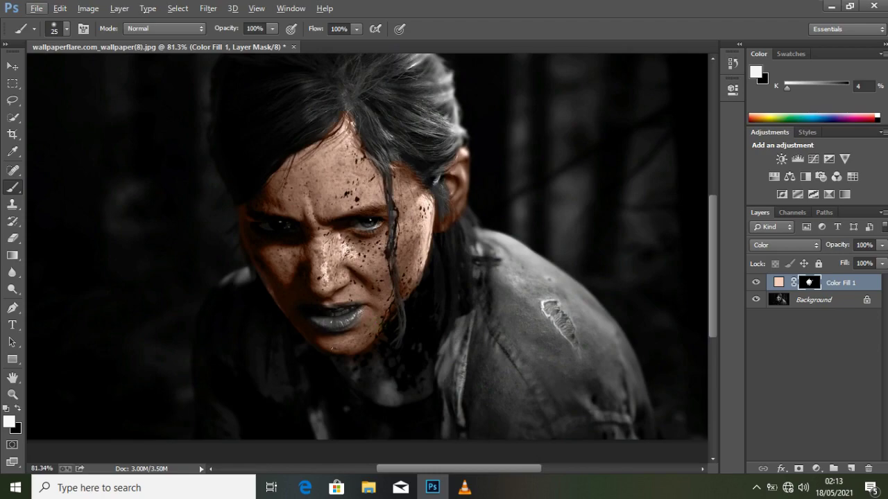
{"action": "scroll", "coordinate": [369, 352], "scroll_direction": "up", "scroll_amount": 2}
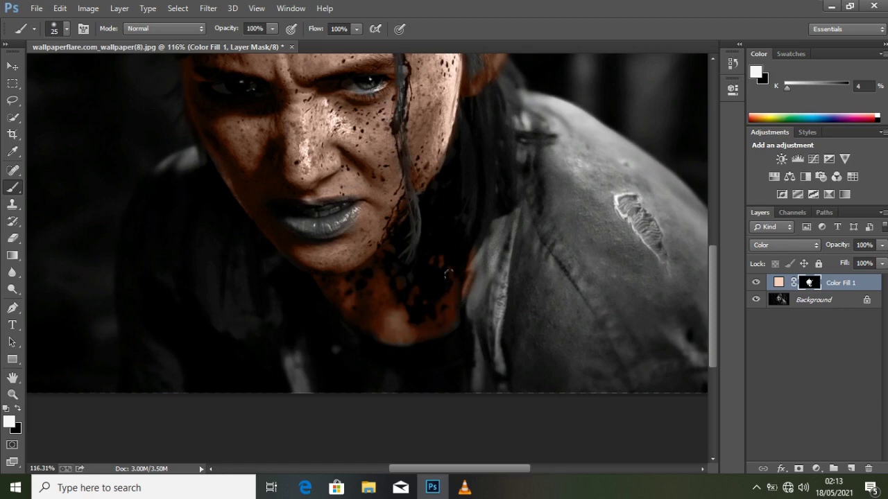
{"action": "scroll", "coordinate": [459, 208], "scroll_direction": "down", "scroll_amount": 5}
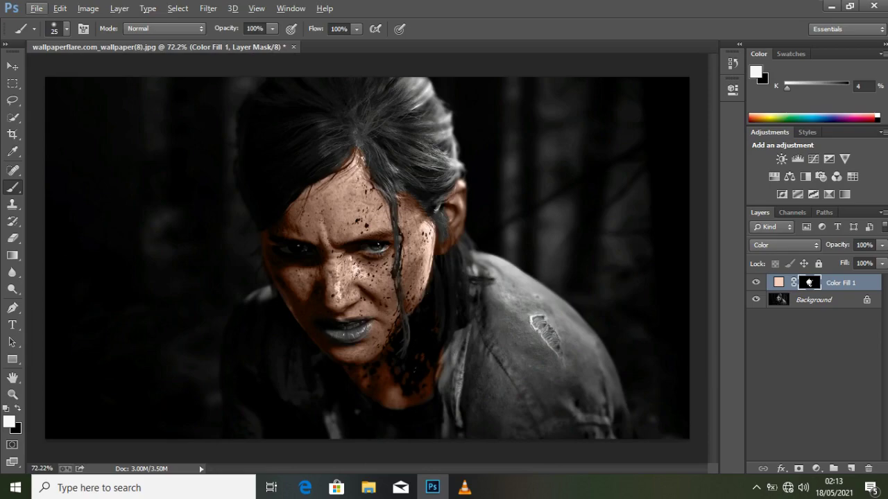
{"action": "scroll", "coordinate": [255, 213], "scroll_direction": "up", "scroll_amount": 1}
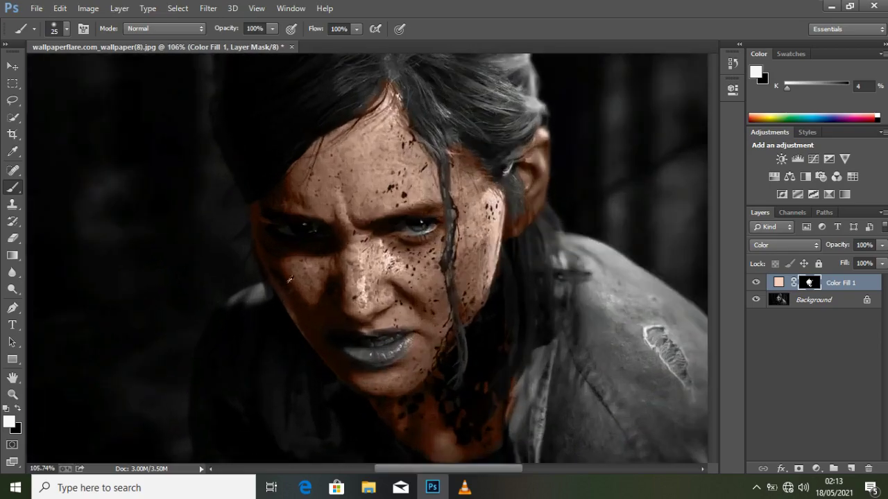
{"action": "scroll", "coordinate": [256, 213], "scroll_direction": "up", "scroll_amount": 3}
{"action": "scroll", "coordinate": [320, 216], "scroll_direction": "down", "scroll_amount": 3}
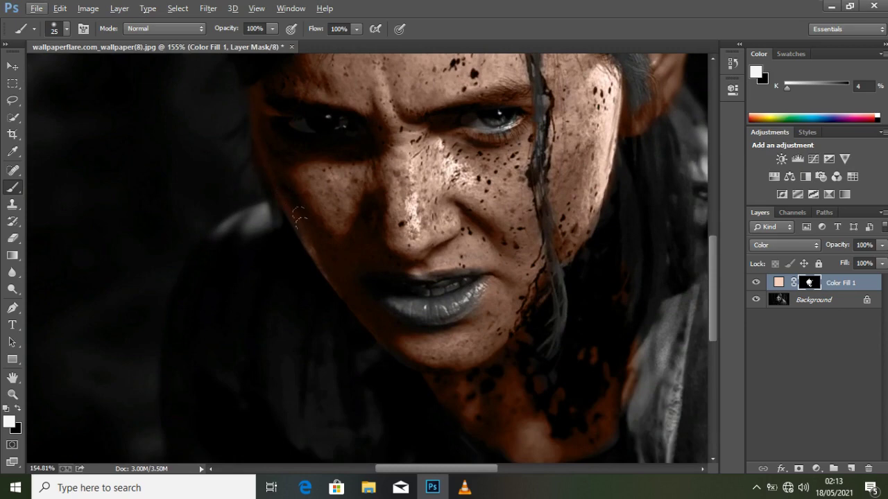
{"action": "scroll", "coordinate": [319, 246], "scroll_direction": "down", "scroll_amount": 3}
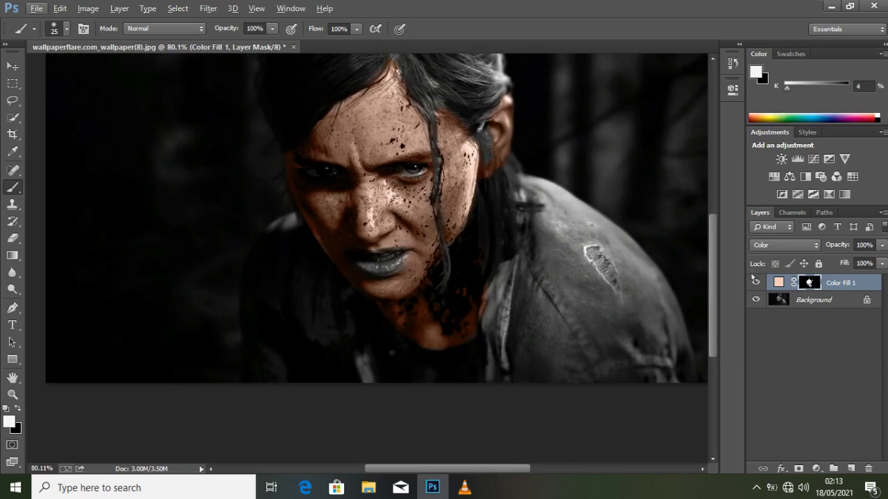
{"action": "scroll", "coordinate": [592, 192], "scroll_direction": "down", "scroll_amount": 1}
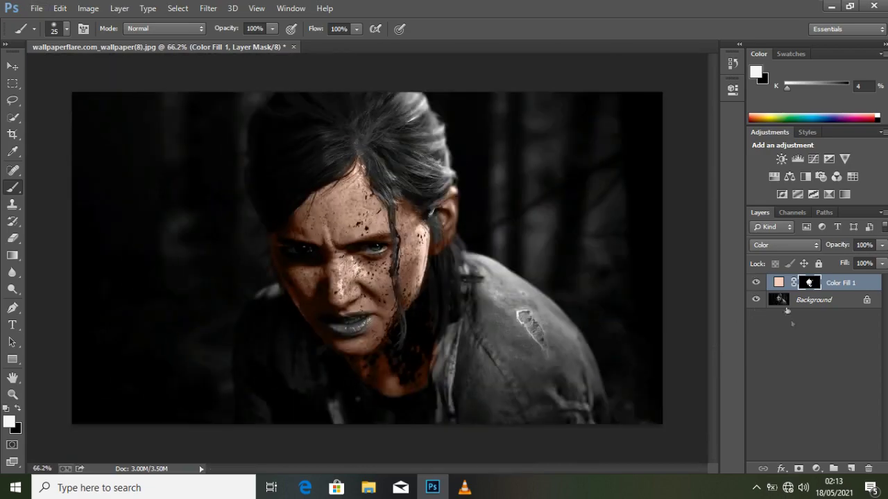
Add a second Solid Color fill layer above the skin-tone layer.
{"action": "left_click", "coordinate": [782, 469]}
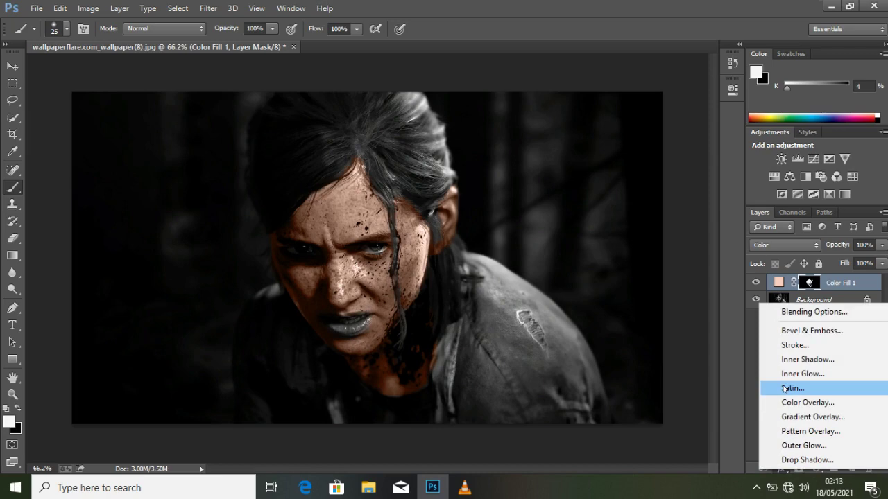
{"action": "left_click", "coordinate": [755, 414]}
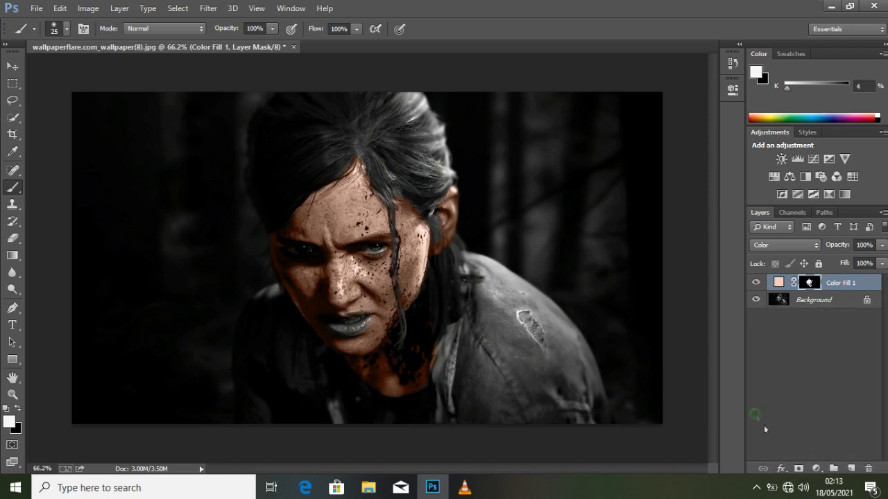
{"action": "left_click", "coordinate": [816, 469]}
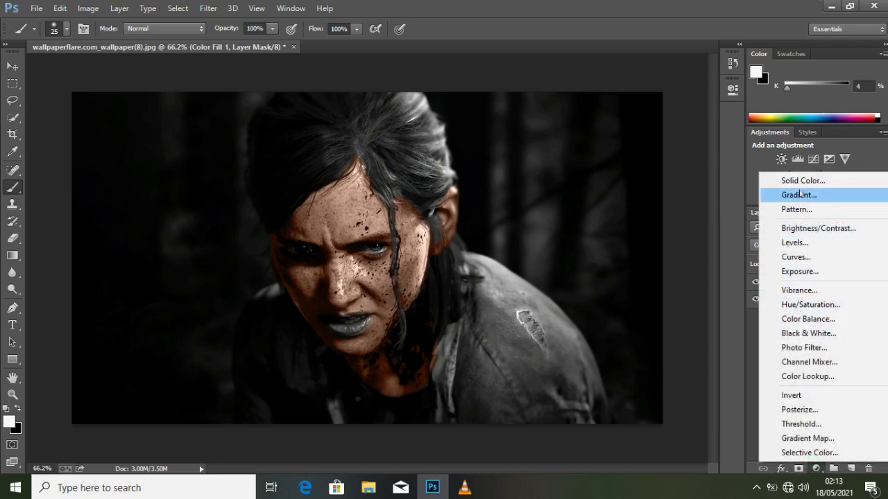
{"action": "left_click", "coordinate": [802, 180]}
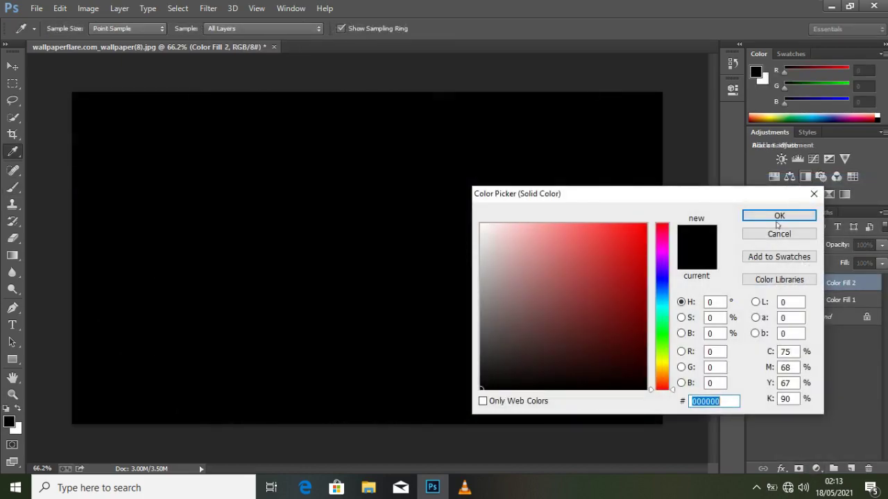
Try several red shades as the new fill layer's colour.
{"action": "left_click", "coordinate": [556, 228]}
{"action": "mouse_move", "coordinate": [563, 233]}
{"action": "left_mouse_down"}
{"action": "mouse_move", "coordinate": [591, 261]}
{"action": "mouse_move", "coordinate": [612, 256]}
{"action": "left_mouse_up"}
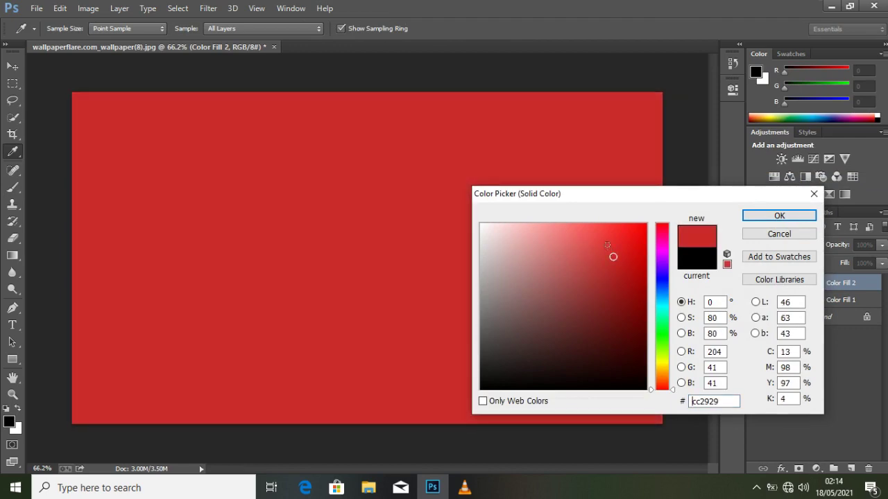
{"action": "left_click", "coordinate": [592, 286]}
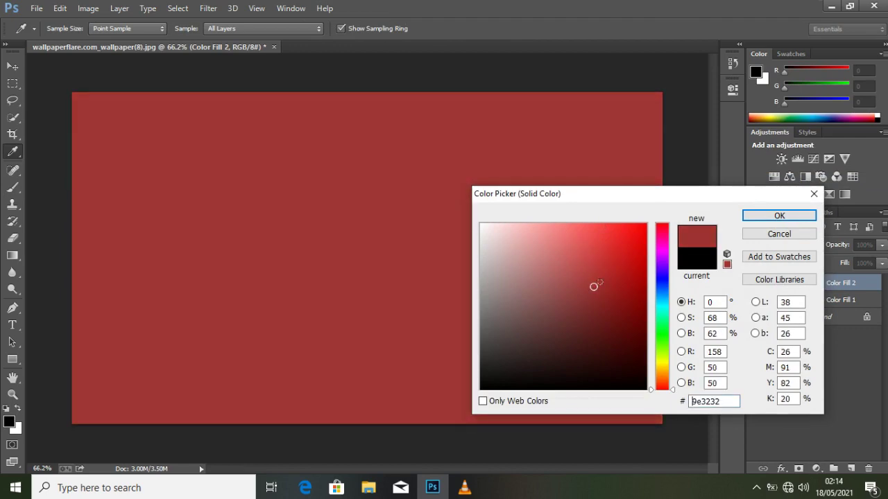
{"action": "left_click", "coordinate": [589, 301]}
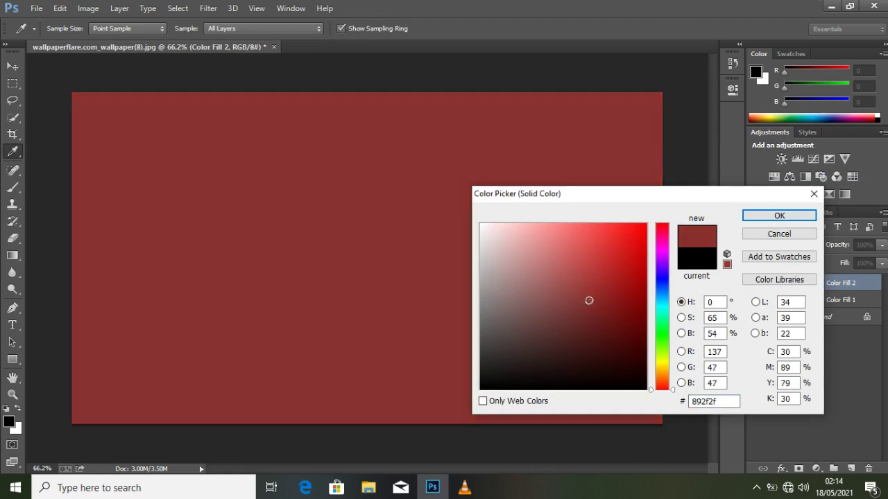
{"action": "left_click", "coordinate": [575, 293]}
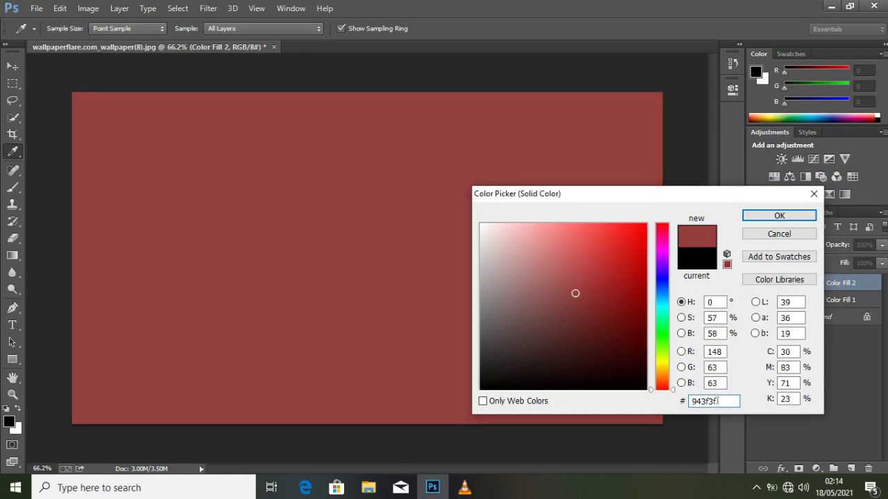
Set the new fill layer's colour to hex 8a4646 and accept it.
{"action": "double_click", "coordinate": [716, 401]}
{"action": "type", "text": "8a"}
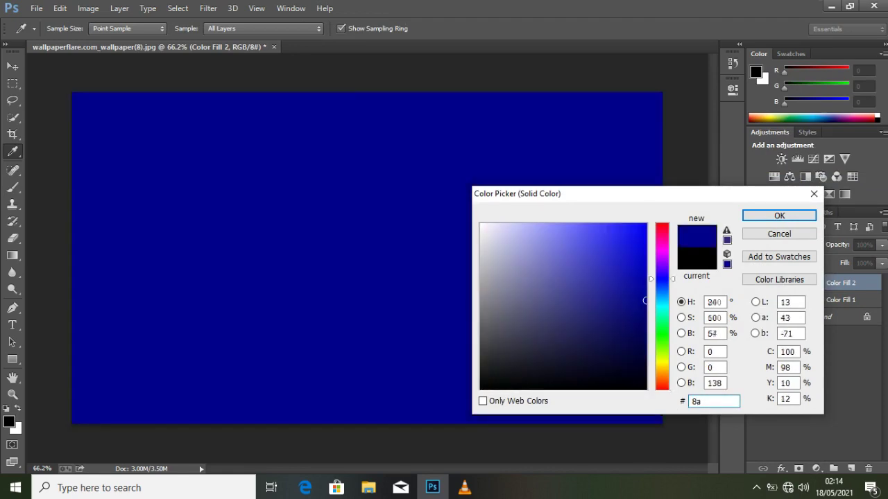
{"action": "type", "text": "4646"}
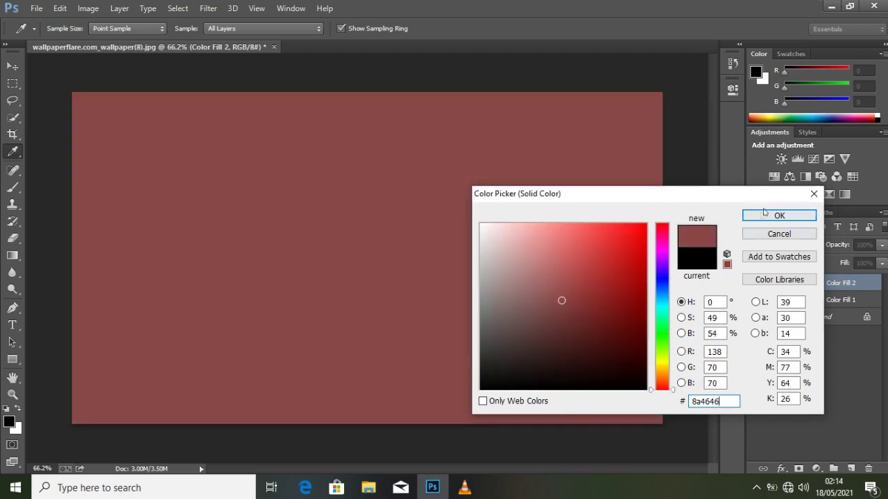
{"action": "left_click", "coordinate": [764, 215]}
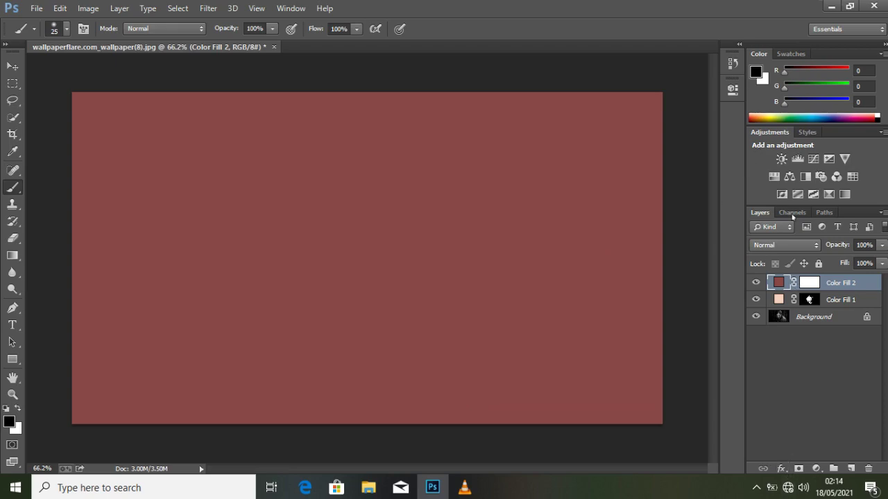
Set the red fill layer's blend mode to Color and invert its mask to black.
{"action": "left_click", "coordinate": [778, 245]}
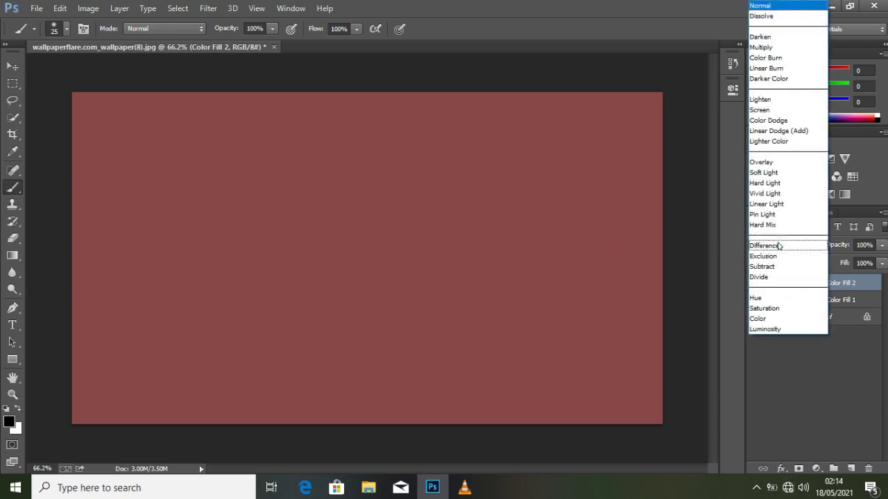
{"action": "left_click", "coordinate": [774, 318]}
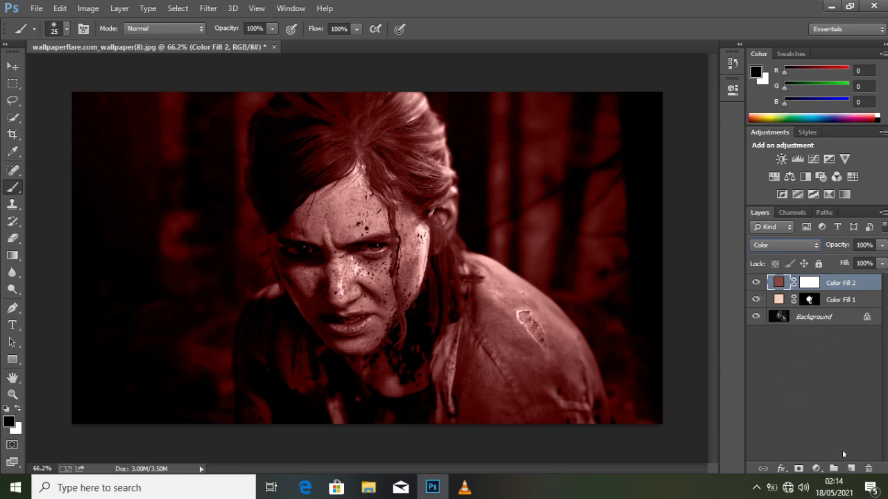
{"action": "left_click", "coordinate": [809, 283]}
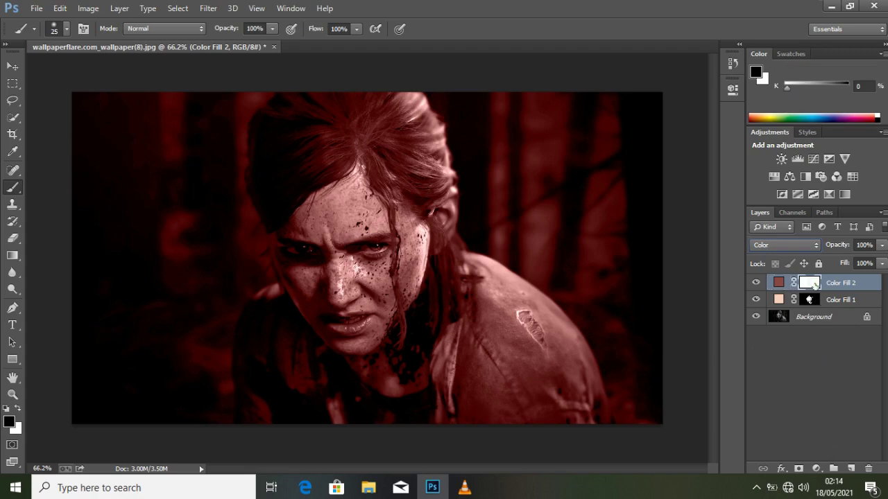
{"action": "left_click", "coordinate": [88, 7]}
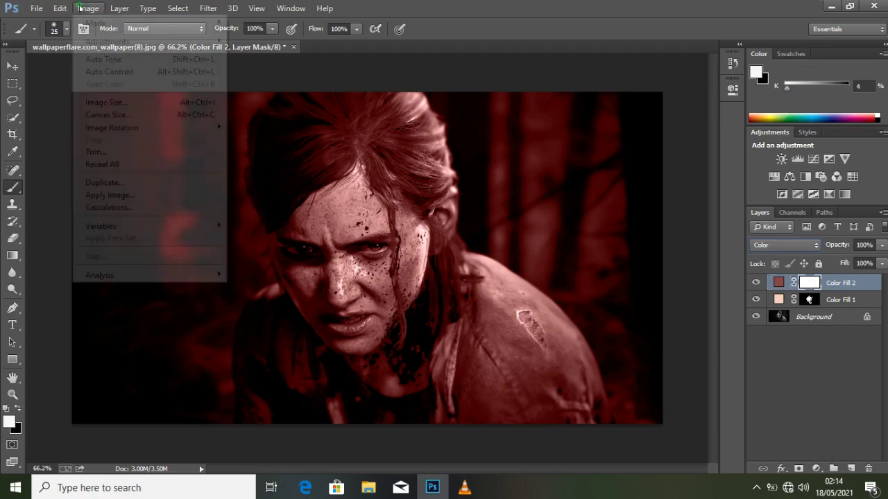
{"action": "mouse_move", "coordinate": [149, 47]}
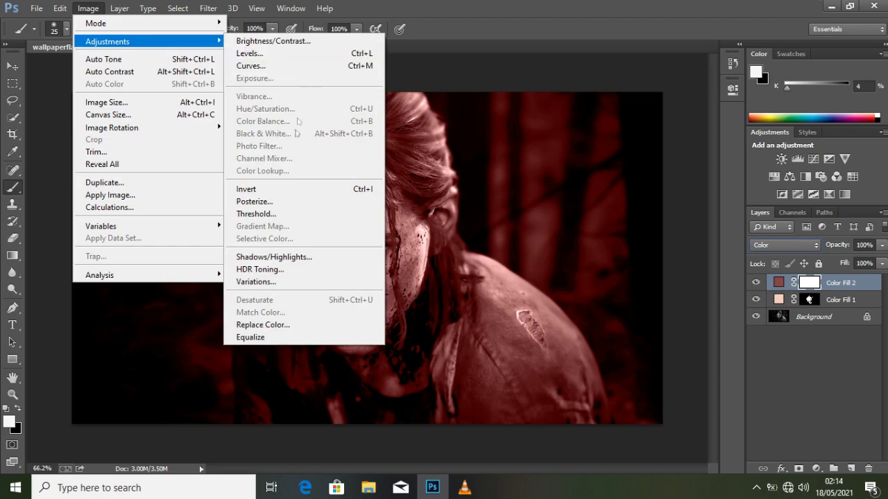
{"action": "left_click", "coordinate": [280, 190]}
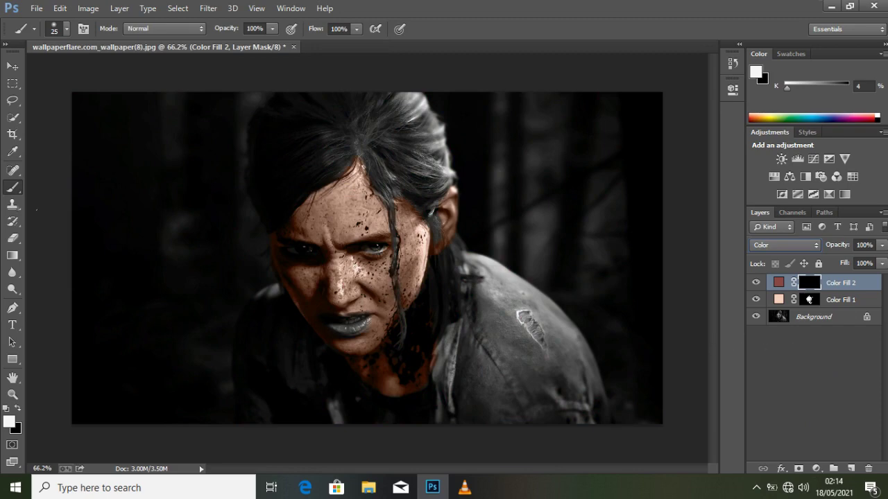
Paint the red tint over the lower lip on the layer mask with the 25 px brush.
{"action": "key", "text": "alt"}
{"action": "key", "text": "alt"}
{"action": "left_click", "coordinate": [12, 66]}
{"action": "scroll", "coordinate": [406, 269], "scroll_direction": "up", "scroll_amount": 3}
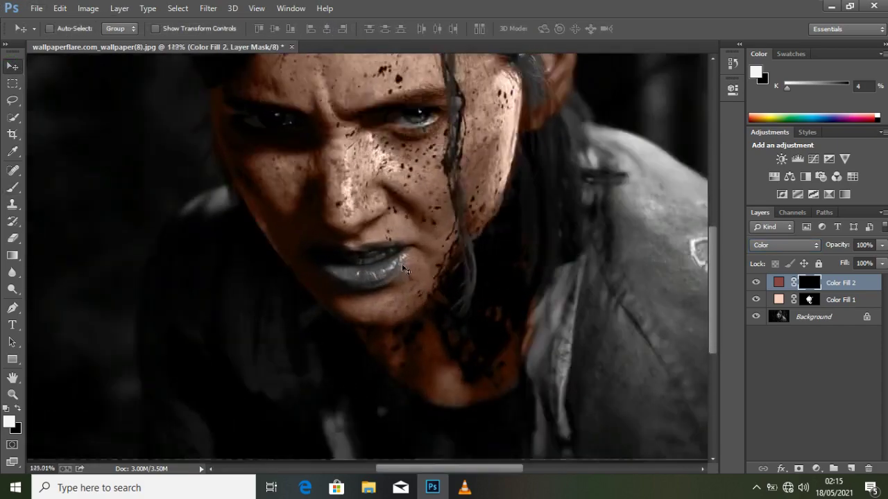
{"action": "scroll", "coordinate": [406, 269], "scroll_direction": "up", "scroll_amount": 1}
{"action": "left_click", "coordinate": [12, 187]}
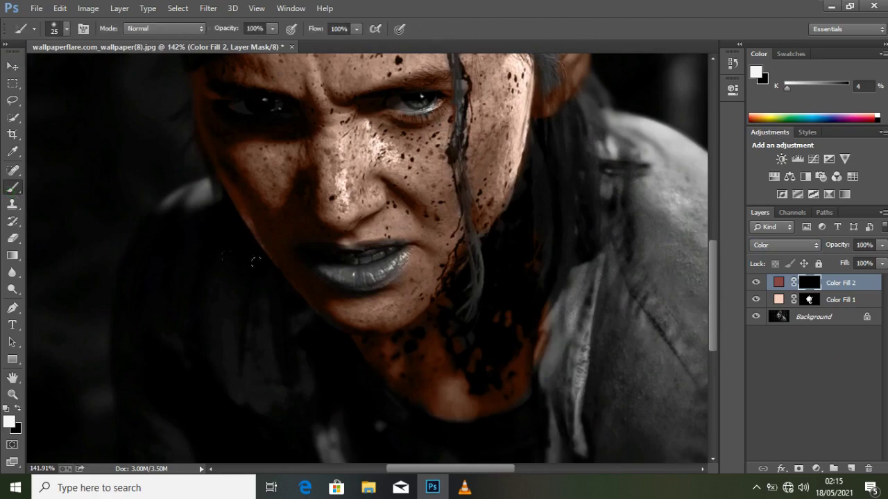
{"action": "scroll", "coordinate": [384, 294], "scroll_direction": "up", "scroll_amount": 4}
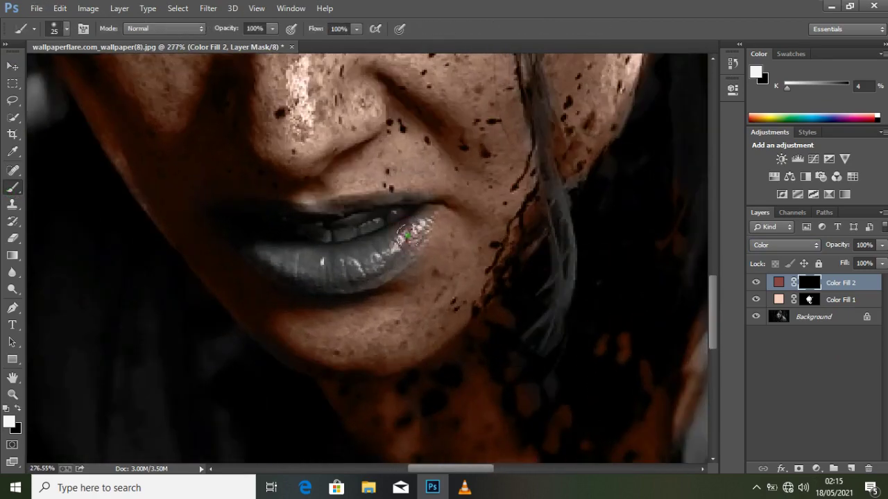
{"action": "mouse_move", "coordinate": [407, 234]}
{"action": "left_mouse_down"}
{"action": "mouse_move", "coordinate": [386, 247]}
{"action": "mouse_move", "coordinate": [272, 251]}
{"action": "mouse_move", "coordinate": [307, 276]}
{"action": "mouse_move", "coordinate": [351, 271]}
{"action": "left_mouse_up"}
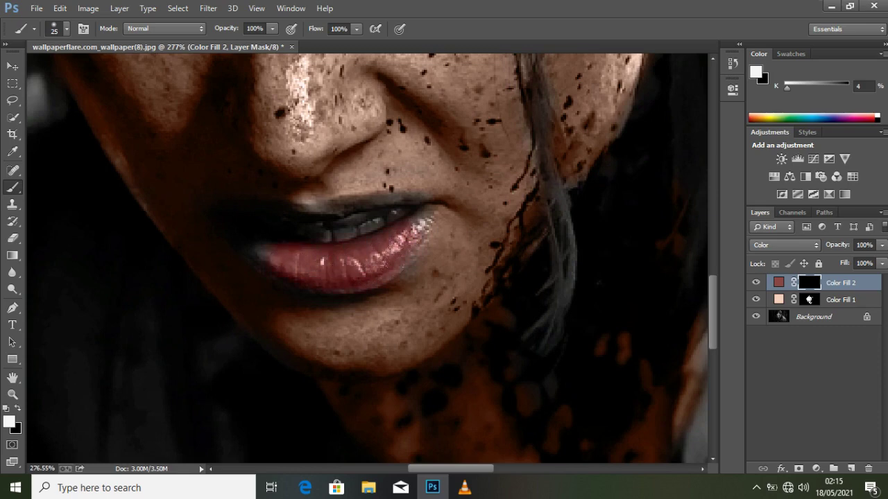
{"action": "left_click_drag", "start_coordinate": [260, 243], "coordinate": [254, 236]}
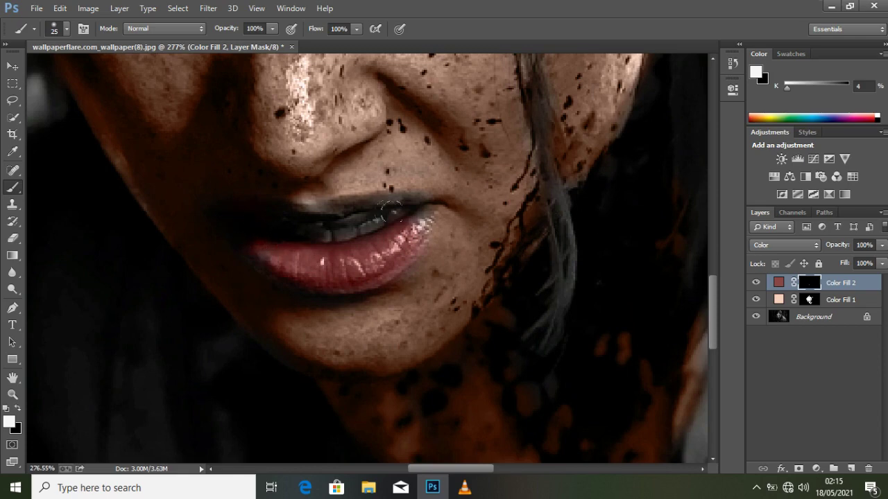
Reduce the brush to 9 px and paint the red tint over the upper lip and the mouth corners.
{"action": "key", "text": "bracketleft"}
{"action": "key", "text": "bracketleft"}
{"action": "left_click_drag", "start_coordinate": [420, 202], "coordinate": [372, 202]}
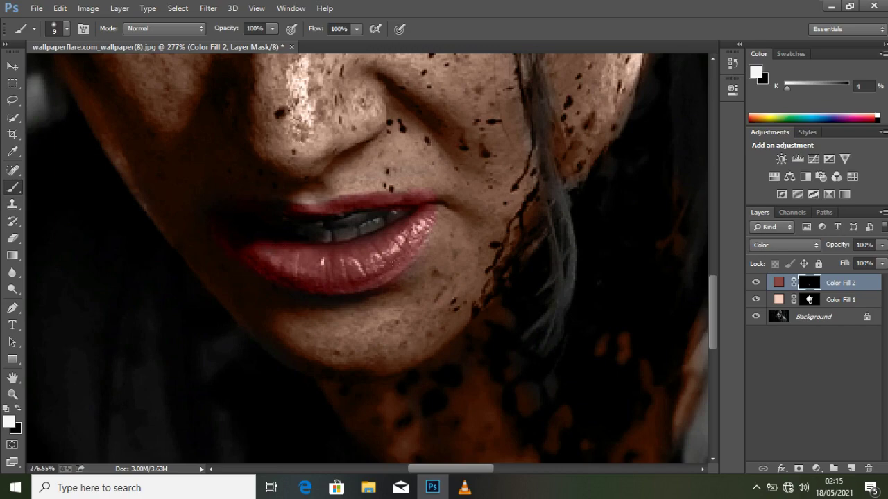
{"action": "scroll", "coordinate": [408, 228], "scroll_direction": "down", "scroll_amount": 3}
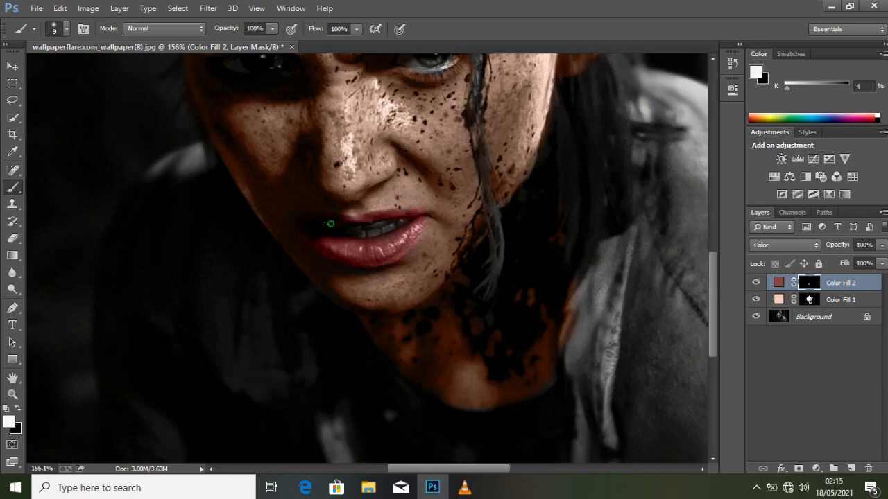
{"action": "scroll", "coordinate": [321, 227], "scroll_direction": "down", "scroll_amount": 1}
{"action": "scroll", "coordinate": [364, 257], "scroll_direction": "down", "scroll_amount": 2}
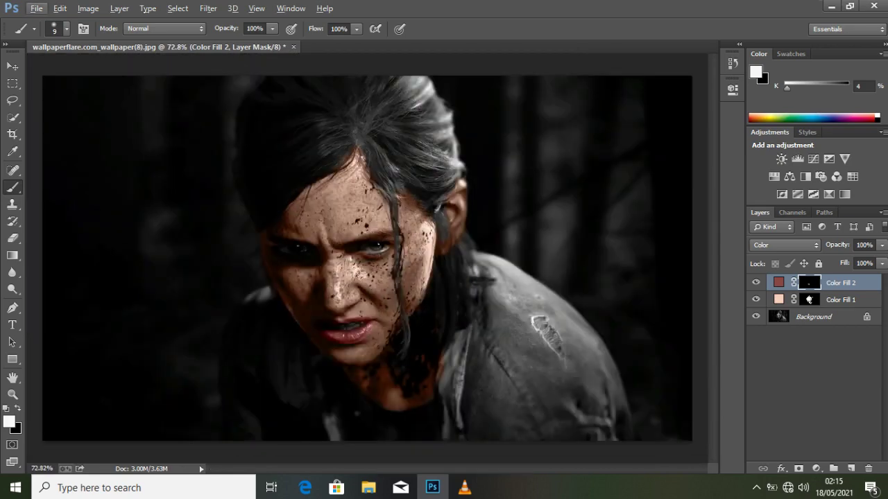
{"action": "left_click", "coordinate": [12, 66]}
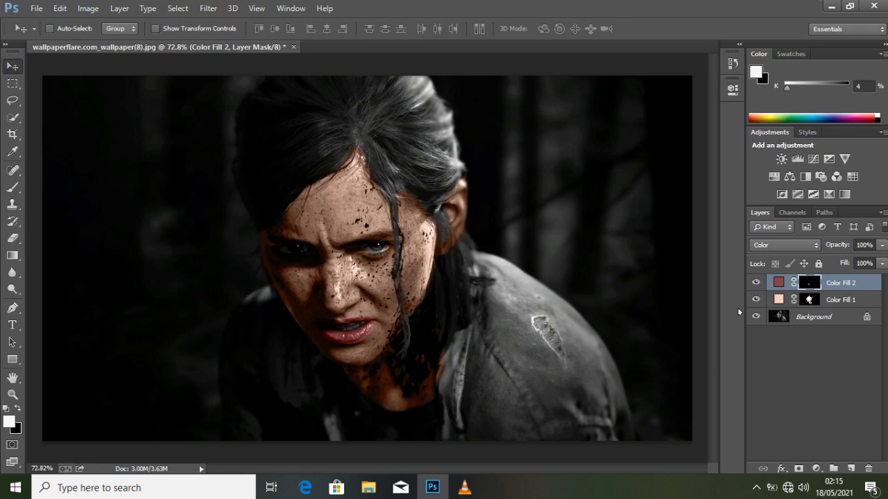
{"action": "left_click", "coordinate": [782, 468]}
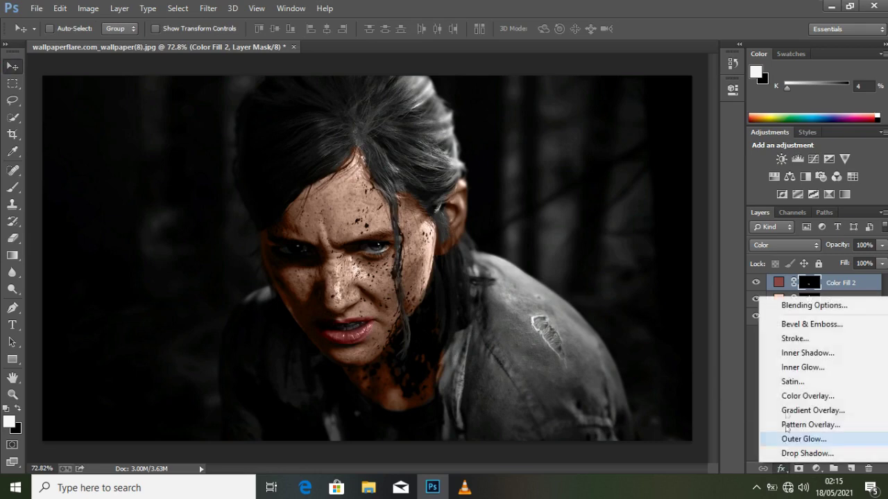
{"action": "left_click", "coordinate": [751, 363]}
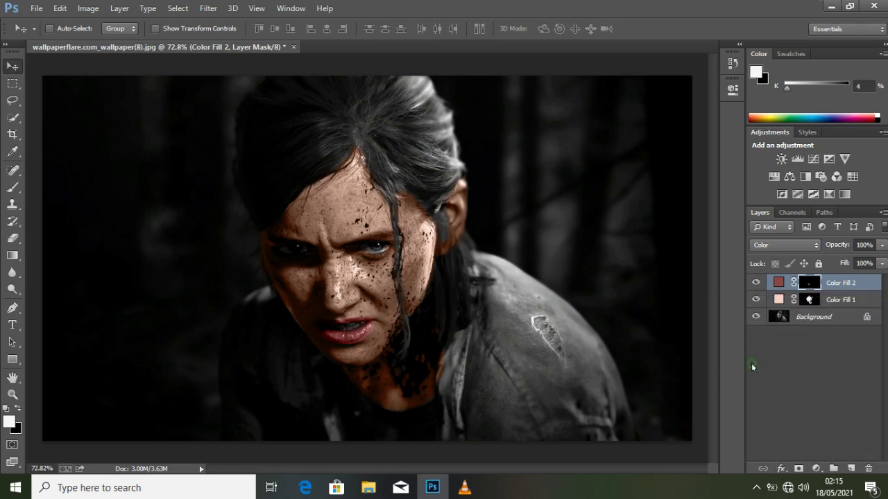
Add a Solid Color fill layer above the lip tint layer and give it a bright green colour.
{"action": "left_click", "coordinate": [816, 469]}
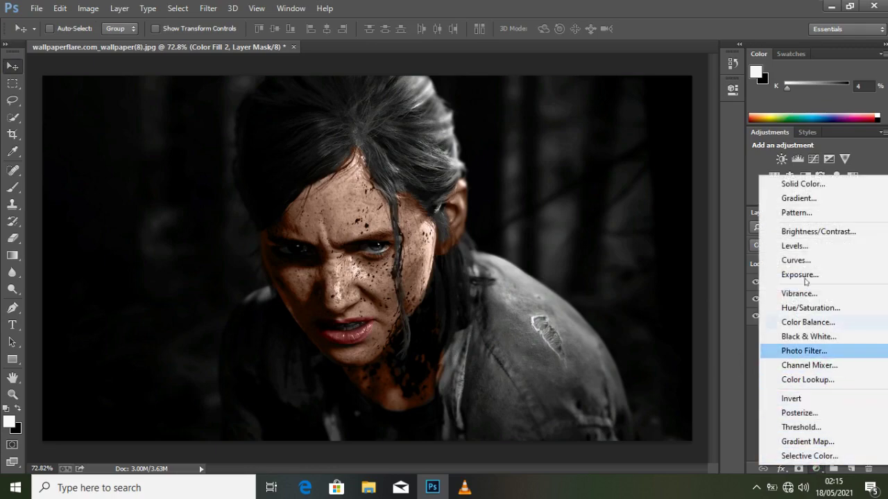
{"action": "left_click", "coordinate": [803, 186]}
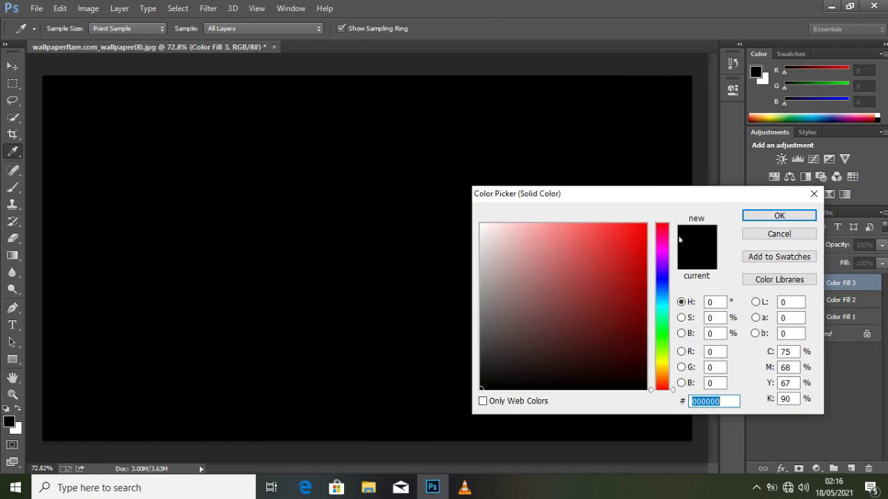
{"action": "left_click", "coordinate": [642, 241]}
{"action": "mouse_move", "coordinate": [630, 233]}
{"action": "left_mouse_down"}
{"action": "mouse_move", "coordinate": [640, 228]}
{"action": "mouse_move", "coordinate": [645, 201]}
{"action": "mouse_move", "coordinate": [666, 206]}
{"action": "left_mouse_up"}
{"action": "left_click", "coordinate": [577, 275]}
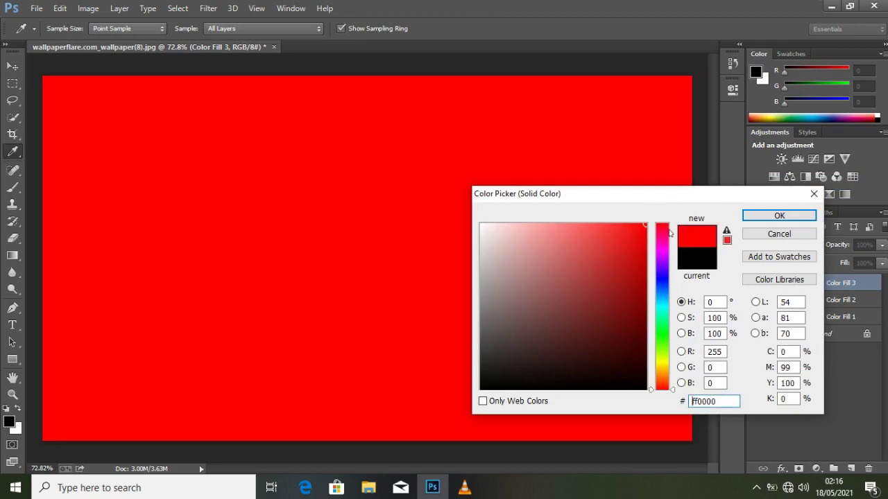
{"action": "left_click", "coordinate": [665, 342]}
{"action": "mouse_move", "coordinate": [620, 228]}
{"action": "left_mouse_down"}
{"action": "mouse_move", "coordinate": [643, 243]}
{"action": "mouse_move", "coordinate": [643, 264]}
{"action": "left_mouse_up"}
{"action": "left_click", "coordinate": [753, 217]}
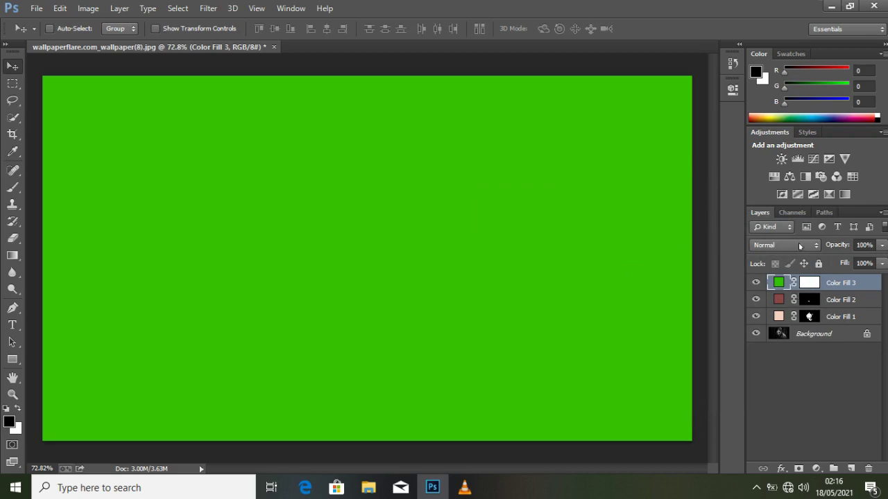
Set the green fill layer's blend mode to Color and invert its mask to black.
{"action": "left_click", "coordinate": [801, 246]}
{"action": "left_click", "coordinate": [771, 318]}
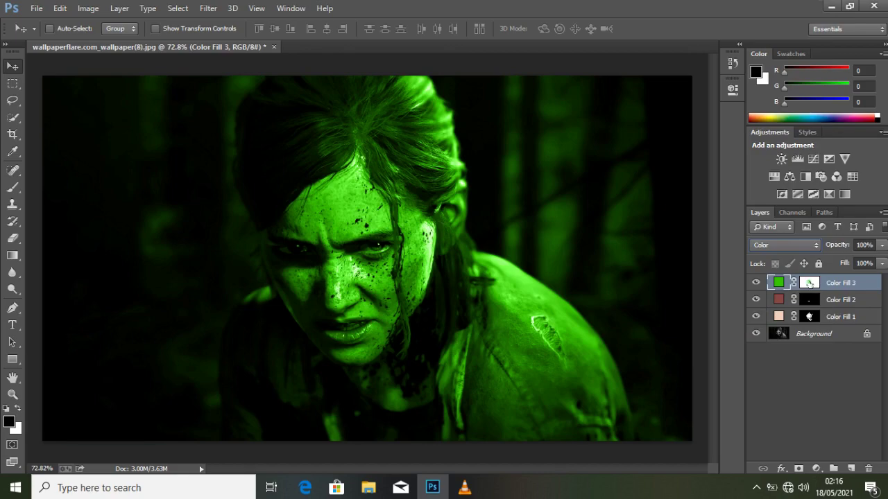
{"action": "left_click", "coordinate": [808, 283]}
{"action": "left_click", "coordinate": [61, 7]}
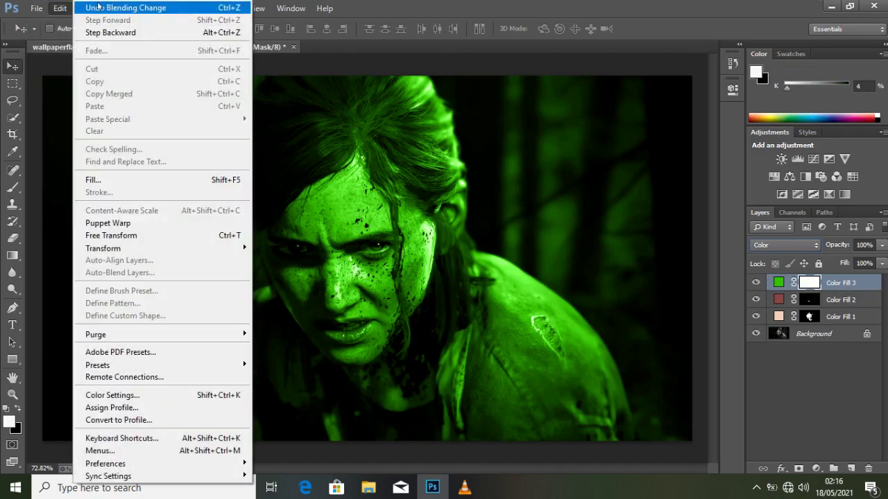
{"action": "key", "text": "Escape"}
{"action": "left_click", "coordinate": [89, 7]}
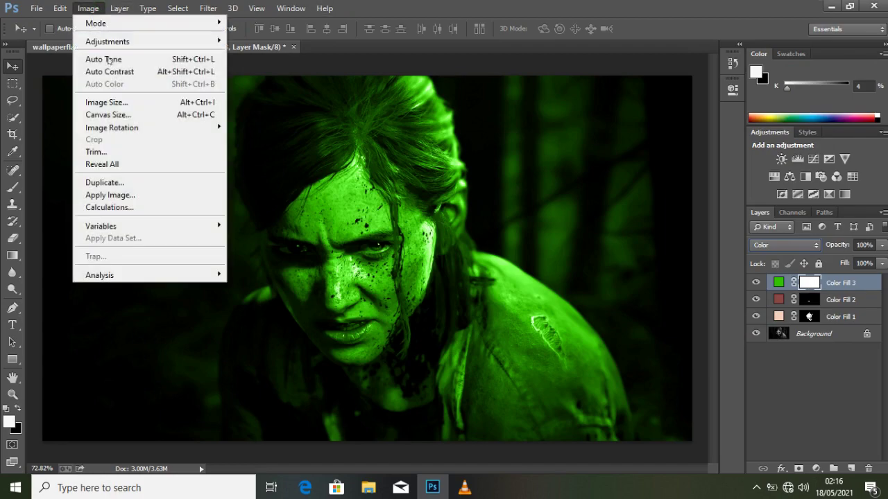
{"action": "mouse_move", "coordinate": [166, 43]}
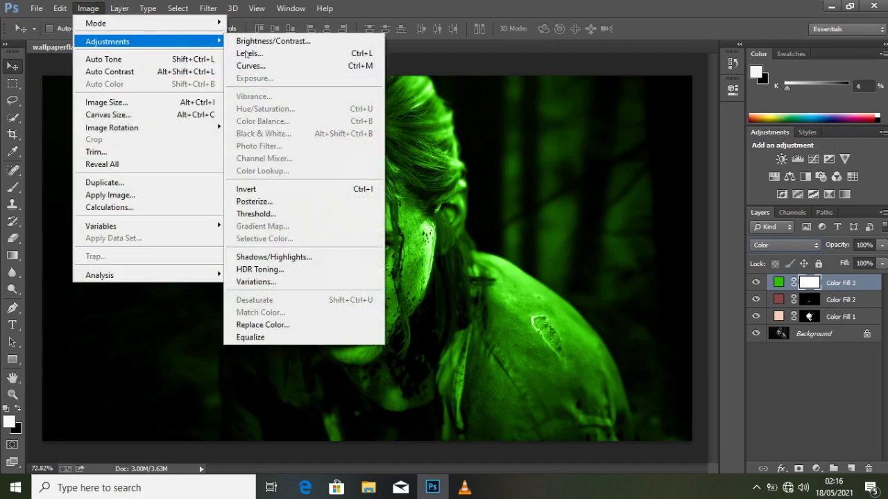
{"action": "left_click", "coordinate": [276, 191]}
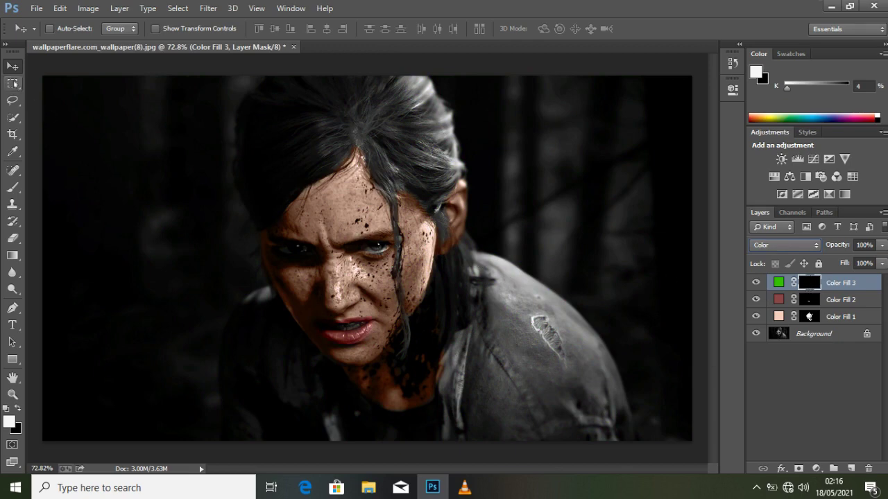
Paint the green tint over the main mass of hair on the layer mask with a 50 px brush.
{"action": "key", "text": "alt"}
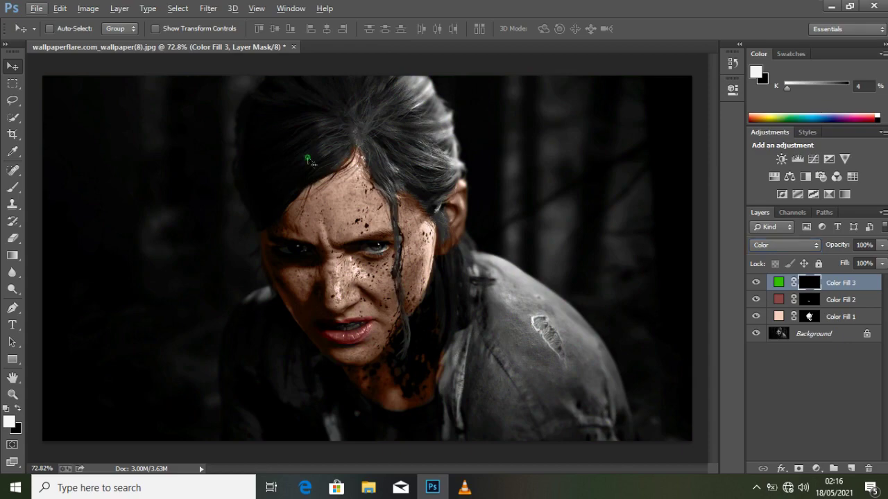
{"action": "scroll", "coordinate": [307, 160], "scroll_direction": "up", "scroll_amount": 3}
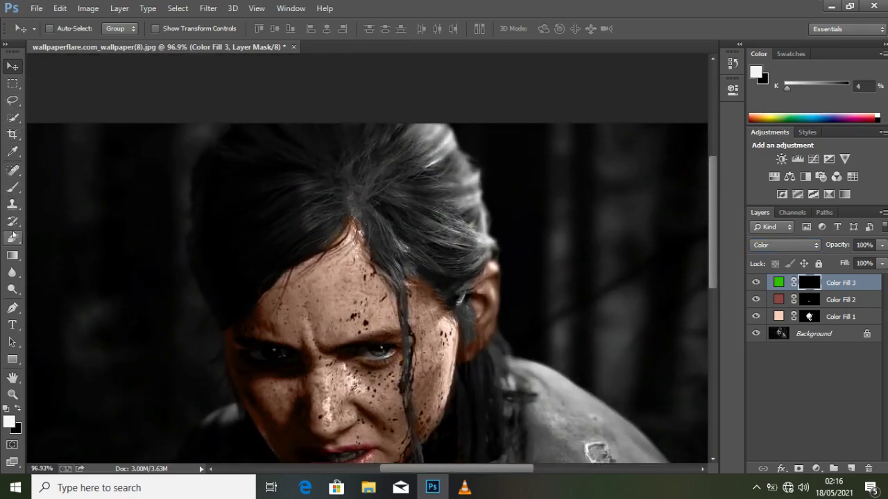
{"action": "left_click", "coordinate": [13, 187]}
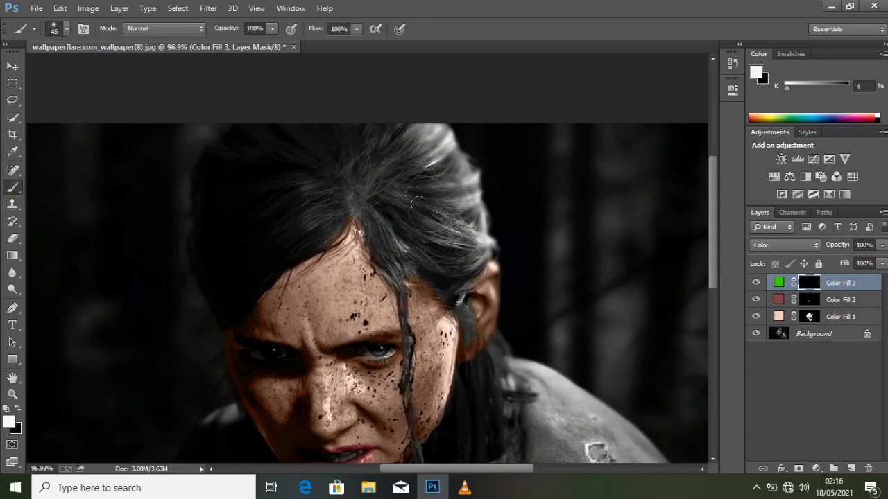
{"action": "key", "text": "]"}
{"action": "left_click_drag", "start_coordinate": [419, 203], "coordinate": [409, 184]}
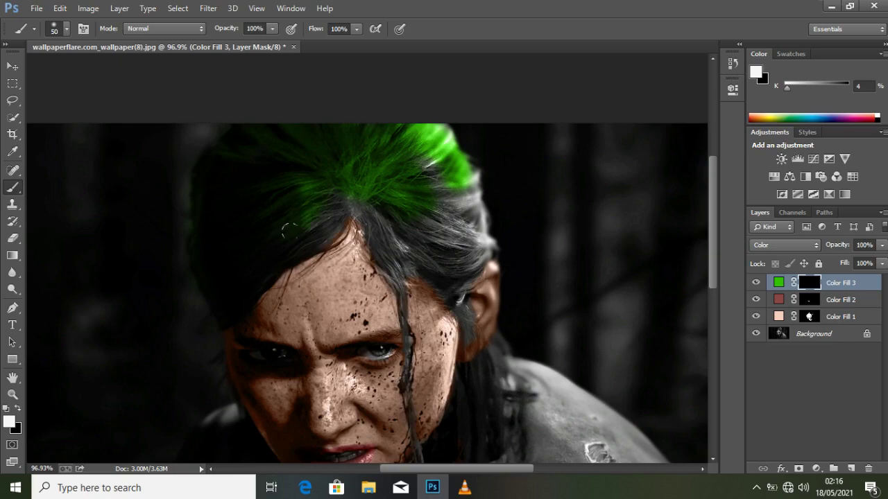
{"action": "mouse_move", "coordinate": [370, 242]}
{"action": "left_mouse_down"}
{"action": "mouse_move", "coordinate": [373, 207]}
{"action": "mouse_move", "coordinate": [458, 237]}
{"action": "left_mouse_up"}
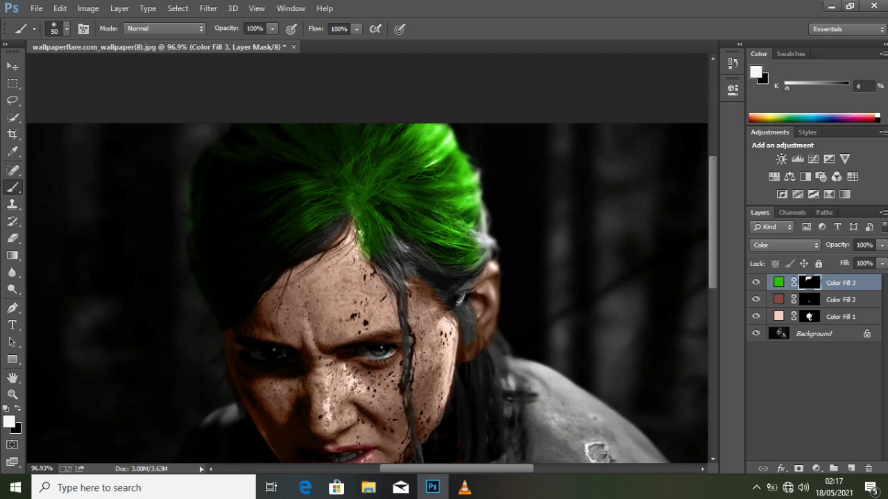
{"action": "left_click_drag", "start_coordinate": [471, 242], "coordinate": [472, 249]}
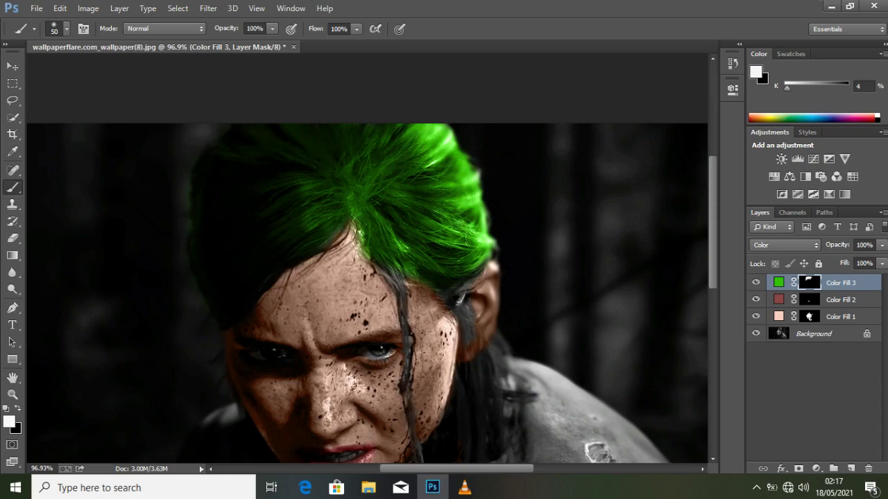
Reduce the brush to 20 px and paint the green tint over the strand across the face and the hair hanging beside the neck.
{"action": "key", "text": "bracketleft"}
{"action": "key", "text": "bracketleft"}
{"action": "key", "text": "bracketleft"}
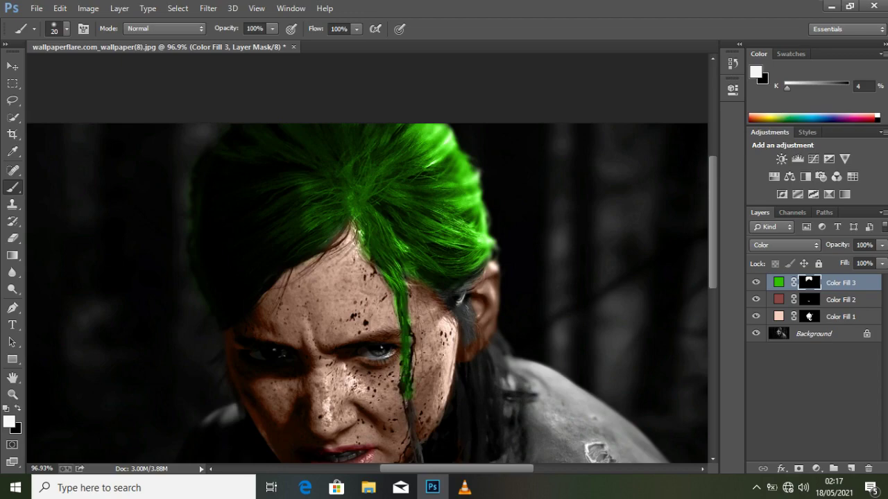
{"action": "scroll", "coordinate": [367, 292], "scroll_direction": "down", "scroll_amount": 5}
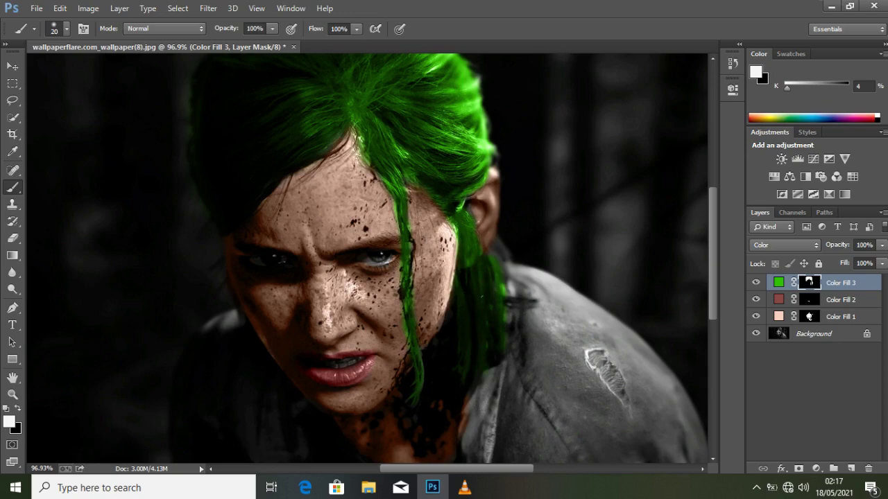
Extend the green tint over the hair just below the ear and the tuft sticking out over the jacket shoulder.
{"action": "scroll", "coordinate": [489, 250], "scroll_direction": "up", "scroll_amount": 4}
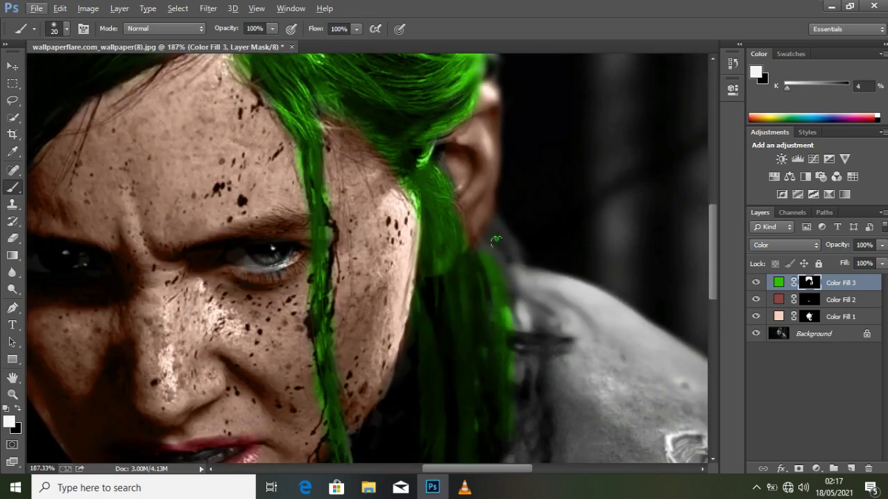
{"action": "mouse_move", "coordinate": [489, 239]}
{"action": "left_mouse_down"}
{"action": "mouse_move", "coordinate": [494, 227]}
{"action": "mouse_move", "coordinate": [502, 235]}
{"action": "mouse_move", "coordinate": [492, 251]}
{"action": "mouse_move", "coordinate": [479, 250]}
{"action": "left_mouse_up"}
{"action": "left_click_drag", "start_coordinate": [501, 336], "coordinate": [551, 337]}
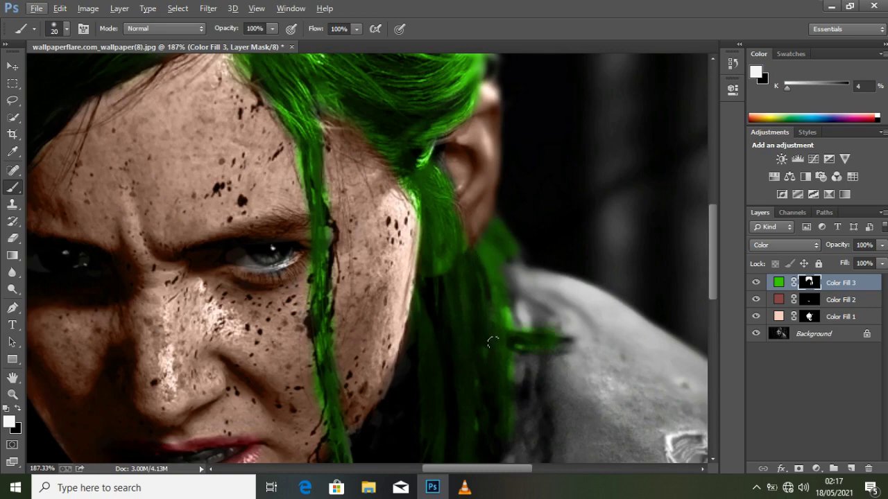
{"action": "scroll", "coordinate": [492, 341], "scroll_direction": "down", "scroll_amount": 4}
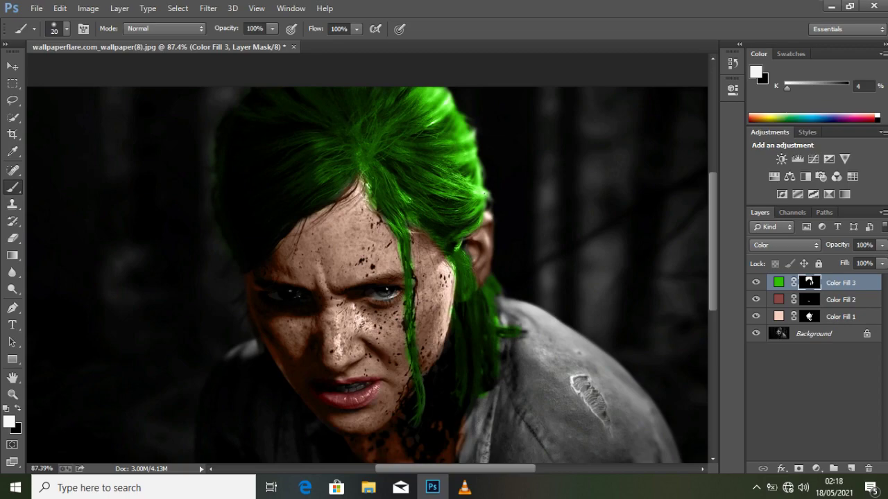
{"action": "scroll", "coordinate": [314, 120], "scroll_direction": "down", "scroll_amount": 3}
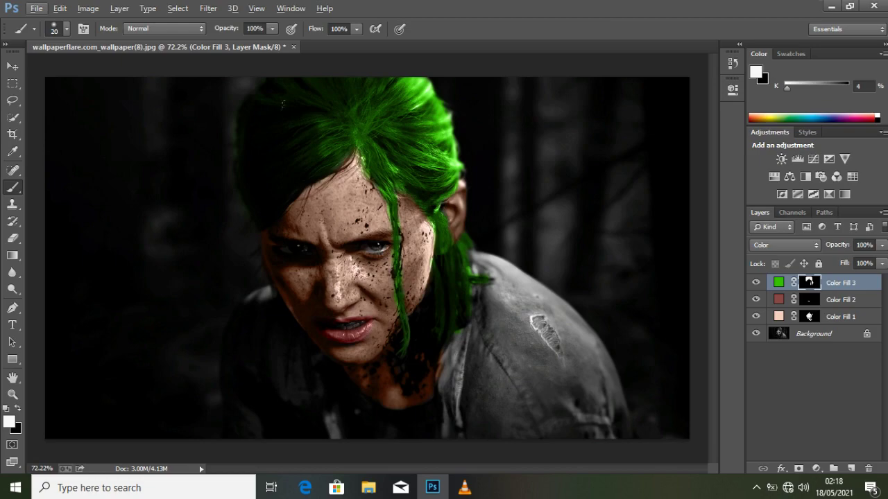
{"action": "scroll", "coordinate": [309, 118], "scroll_direction": "up", "scroll_amount": 5}
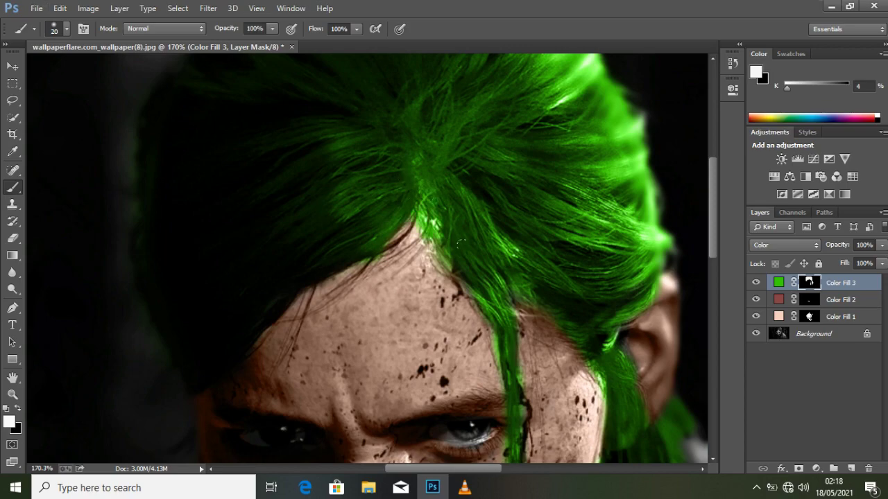
{"action": "scroll", "coordinate": [482, 221], "scroll_direction": "down", "scroll_amount": 5}
{"action": "scroll", "coordinate": [484, 221], "scroll_direction": "down", "scroll_amount": 2}
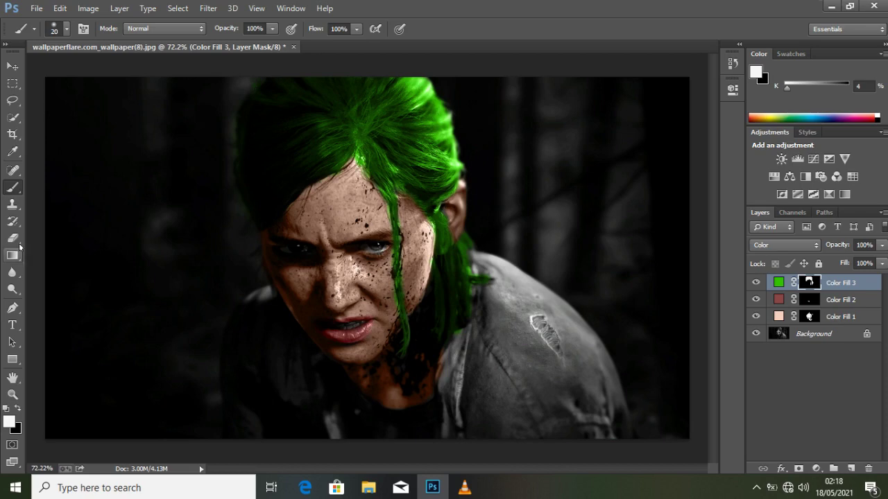
Clean up the green tint along the dark outer edge of the hair with the 13 px Eraser.
{"action": "left_click", "coordinate": [14, 239]}
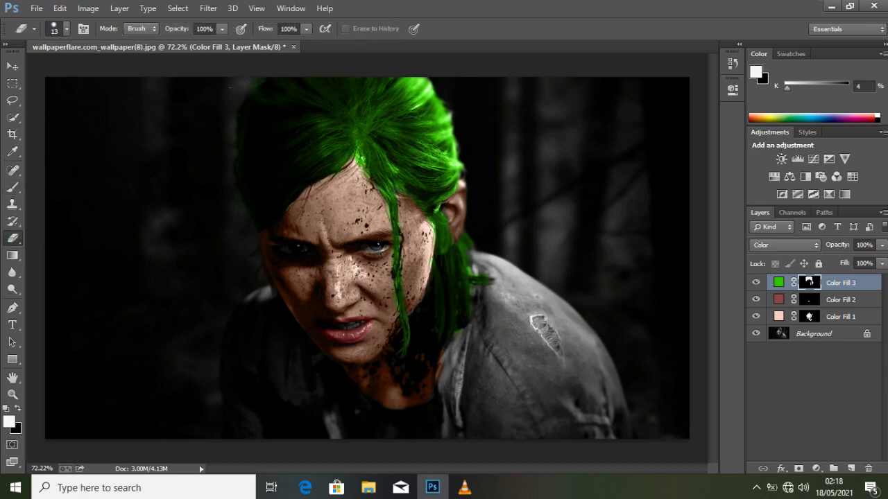
{"action": "scroll", "coordinate": [230, 87], "scroll_direction": "up", "scroll_amount": 5}
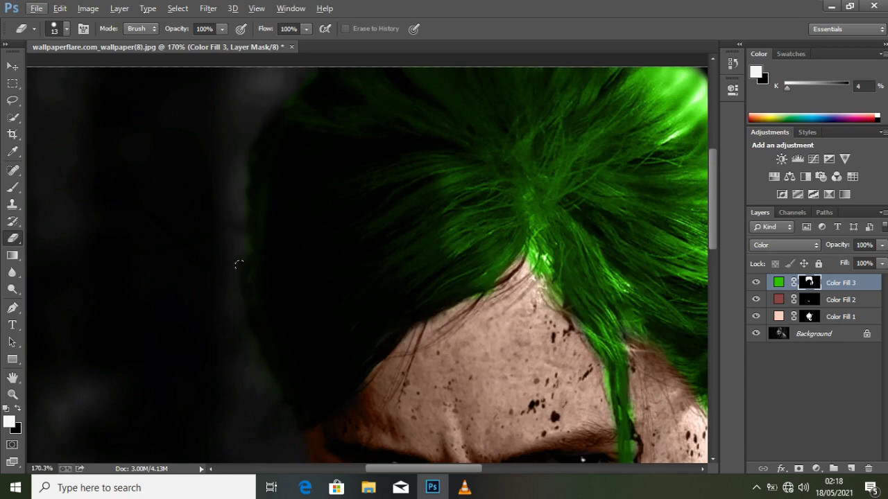
{"action": "scroll", "coordinate": [257, 287], "scroll_direction": "down", "scroll_amount": 3}
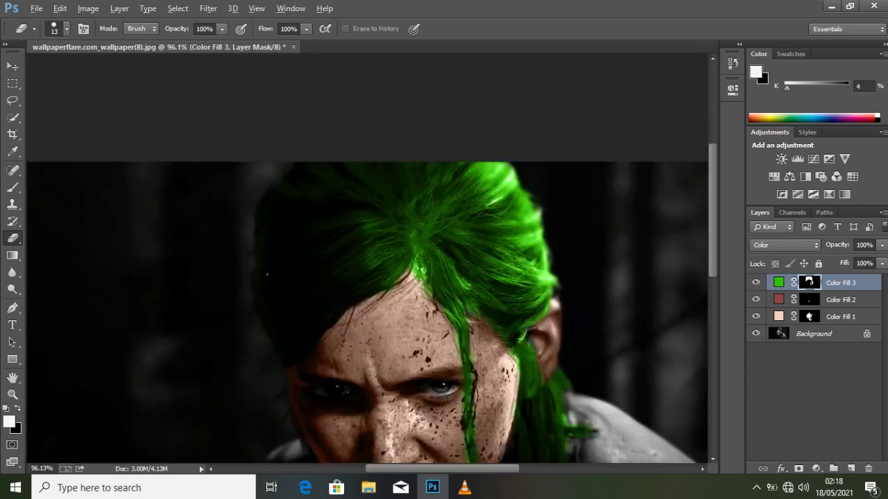
{"action": "scroll", "coordinate": [326, 277], "scroll_direction": "down", "scroll_amount": 3}
{"action": "scroll", "coordinate": [351, 276], "scroll_direction": "down", "scroll_amount": 1}
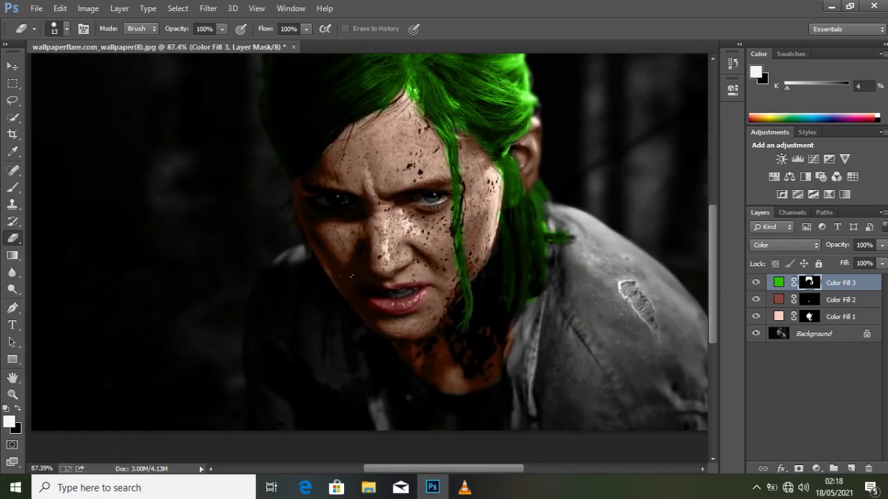
{"action": "scroll", "coordinate": [360, 268], "scroll_direction": "down", "scroll_amount": 2}
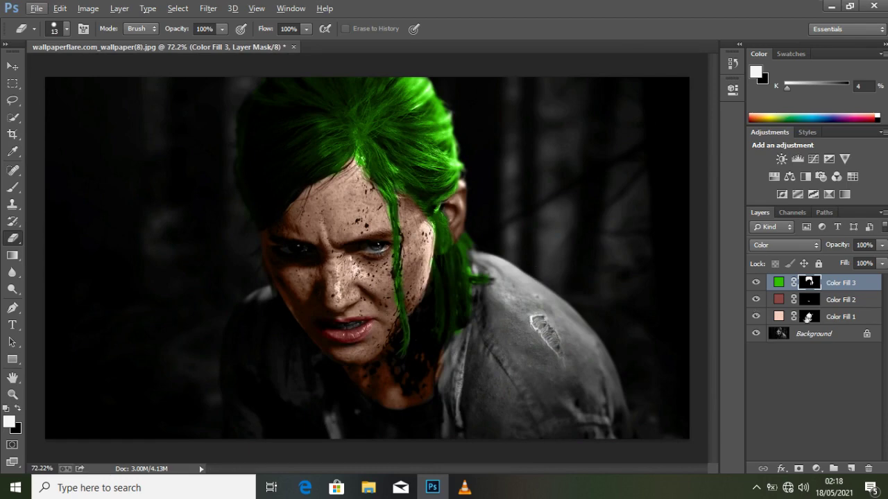
Add a Solid Color fill layer in red ff0000 directly above the skin tint layer and set its blend mode to Color.
{"action": "left_click", "coordinate": [824, 317]}
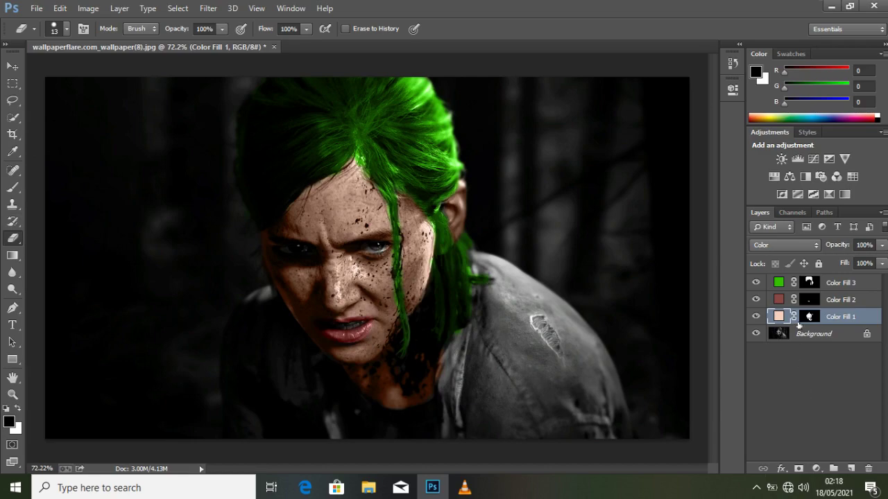
{"action": "left_click", "coordinate": [818, 469]}
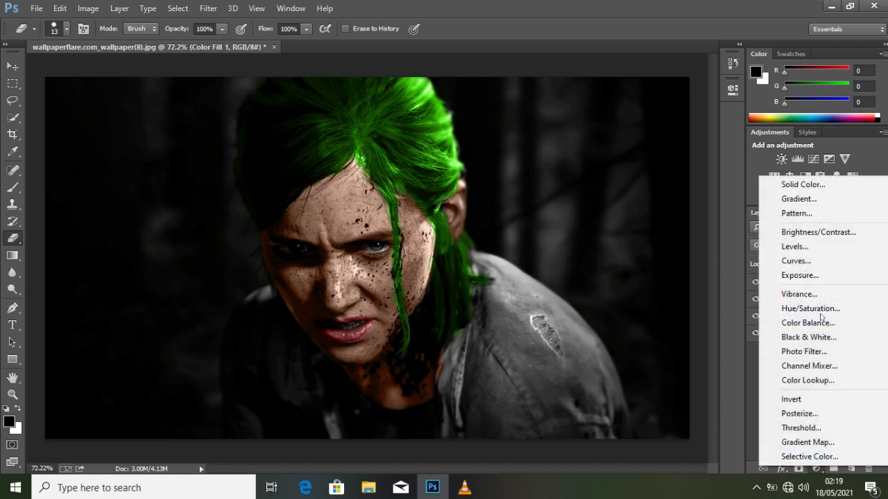
{"action": "left_click", "coordinate": [803, 184]}
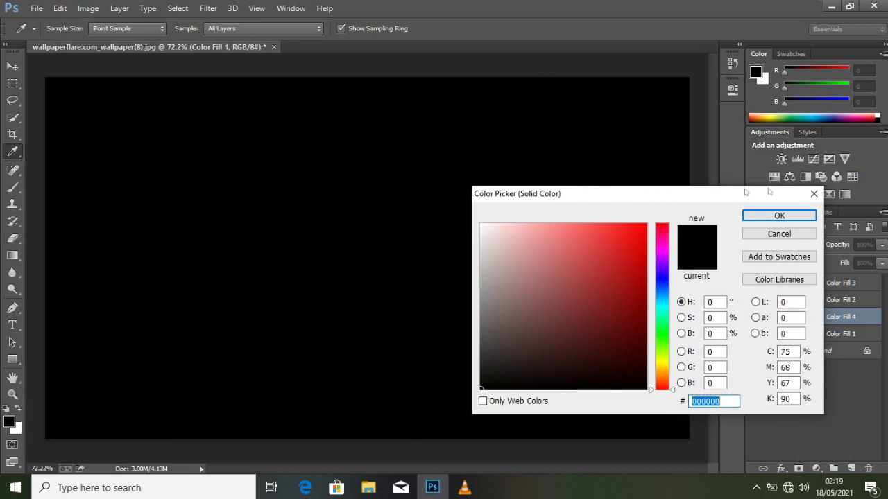
{"action": "left_click_drag", "start_coordinate": [626, 244], "coordinate": [650, 213]}
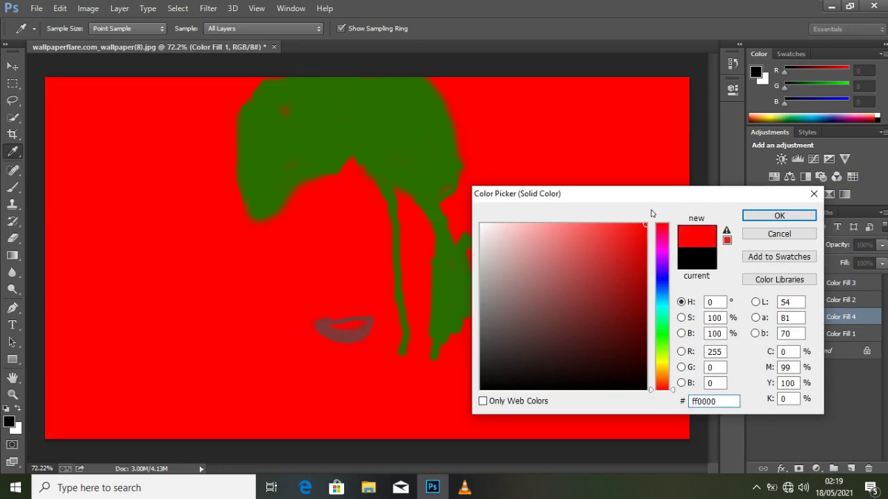
{"action": "left_click", "coordinate": [779, 216]}
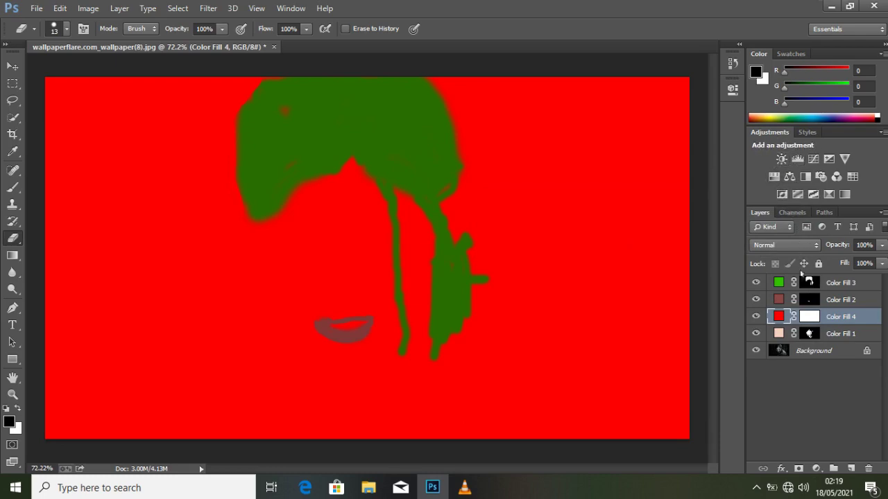
{"action": "left_click", "coordinate": [785, 245]}
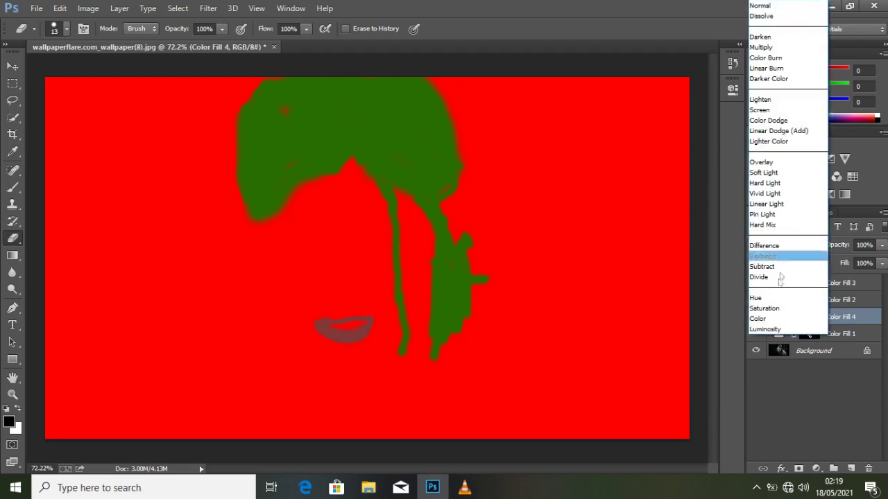
{"action": "left_click", "coordinate": [776, 324]}
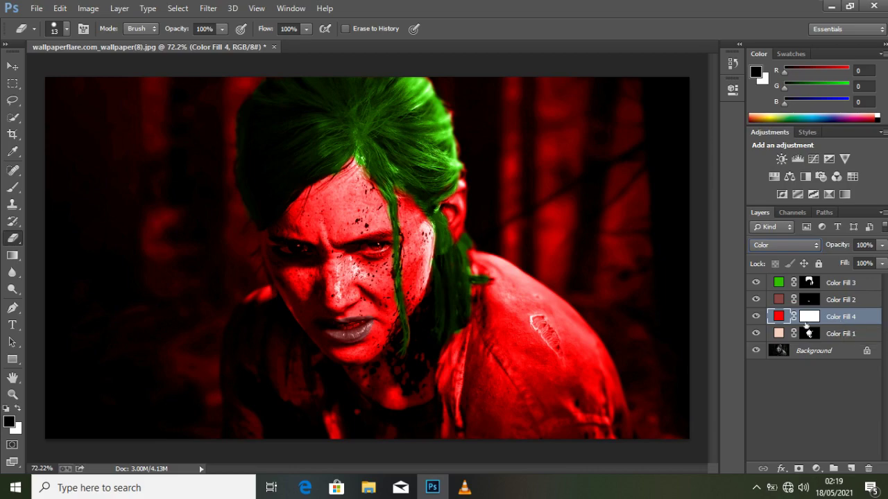
Invert the red fill layer's mask to hide the tint across the whole image.
{"action": "left_click", "coordinate": [808, 318]}
{"action": "key", "text": "x"}
{"action": "key", "text": "ctrl+i"}
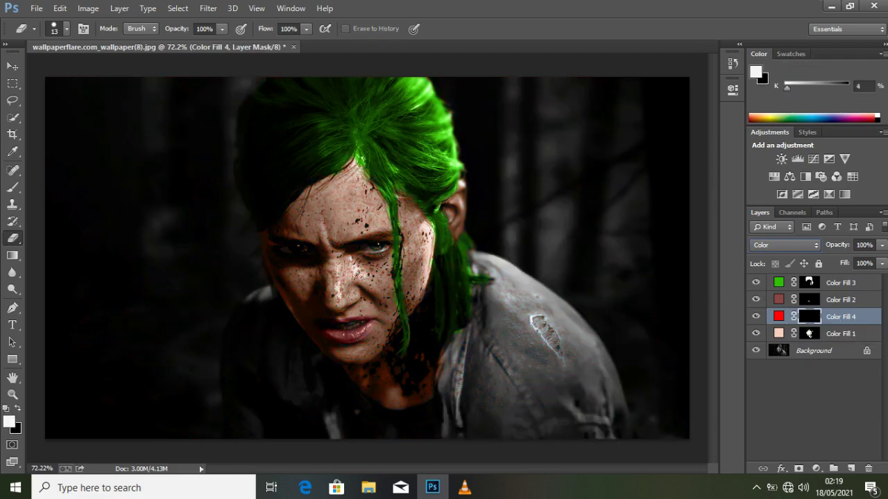
Enlarge the brush to 200 px and paint the red tint over the brightly lit jacket shoulder and sleeve.
{"action": "left_click", "coordinate": [12, 187]}
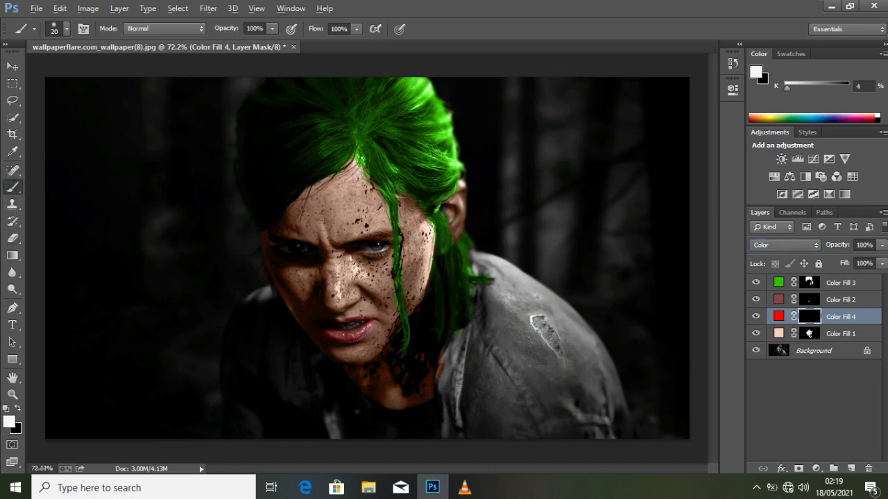
{"action": "scroll", "coordinate": [530, 342], "scroll_direction": "up", "scroll_amount": 4}
{"action": "scroll", "coordinate": [523, 243], "scroll_direction": "down", "scroll_amount": 2}
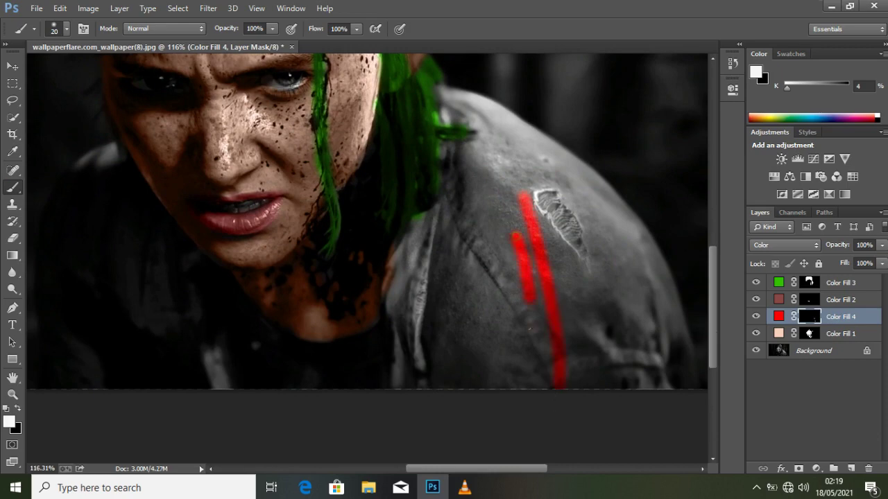
{"action": "key", "text": "bracketright"}
{"action": "key", "text": "bracketright"}
{"action": "key", "text": "bracketright"}
{"action": "key", "text": "bracketright"}
{"action": "key", "text": "bracketright"}
{"action": "key", "text": "bracketright"}
{"action": "key", "text": "bracketright"}
{"action": "key", "text": "bracketright"}
{"action": "key", "text": "bracketright"}
{"action": "key", "text": "bracketright"}
{"action": "key", "text": "bracketright"}
{"action": "key", "text": "bracketright"}
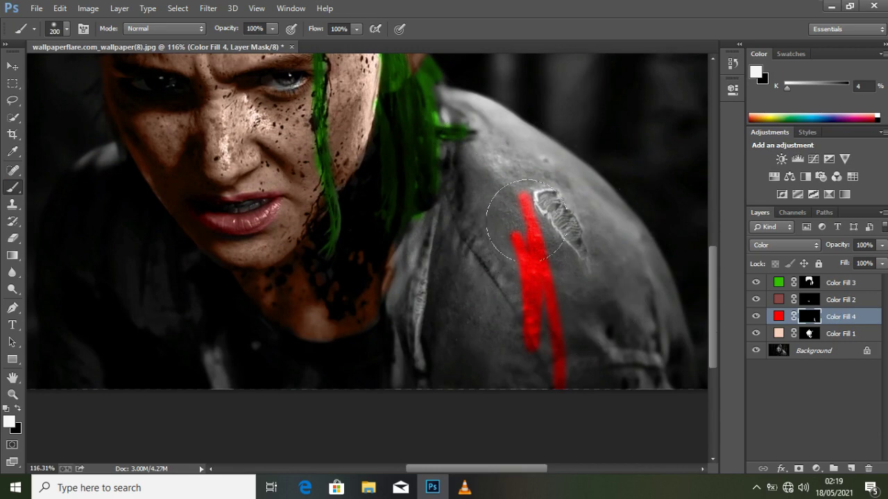
{"action": "mouse_move", "coordinate": [520, 199]}
{"action": "left_mouse_down"}
{"action": "mouse_move", "coordinate": [589, 380]}
{"action": "mouse_move", "coordinate": [588, 326]}
{"action": "mouse_move", "coordinate": [600, 332]}
{"action": "mouse_move", "coordinate": [549, 298]}
{"action": "mouse_move", "coordinate": [517, 369]}
{"action": "mouse_move", "coordinate": [514, 258]}
{"action": "mouse_move", "coordinate": [488, 308]}
{"action": "mouse_move", "coordinate": [478, 260]}
{"action": "mouse_move", "coordinate": [468, 320]}
{"action": "mouse_move", "coordinate": [459, 284]}
{"action": "mouse_move", "coordinate": [458, 367]}
{"action": "mouse_move", "coordinate": [460, 320]}
{"action": "mouse_move", "coordinate": [460, 348]}
{"action": "mouse_move", "coordinate": [509, 251]}
{"action": "mouse_move", "coordinate": [516, 211]}
{"action": "mouse_move", "coordinate": [476, 168]}
{"action": "mouse_move", "coordinate": [440, 145]}
{"action": "mouse_move", "coordinate": [493, 173]}
{"action": "left_mouse_up"}
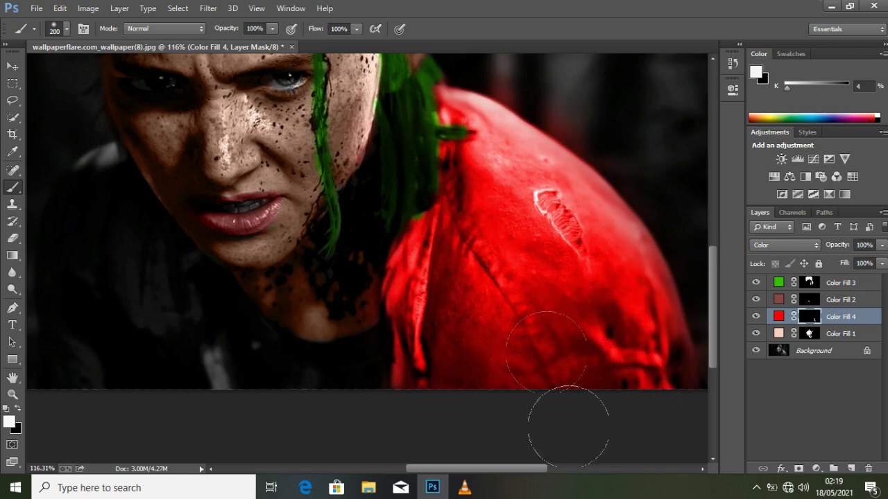
{"action": "mouse_move", "coordinate": [596, 286]}
{"action": "left_mouse_down"}
{"action": "mouse_move", "coordinate": [604, 361]}
{"action": "mouse_move", "coordinate": [475, 346]}
{"action": "left_mouse_up"}
{"action": "scroll", "coordinate": [359, 355], "scroll_direction": "down", "scroll_amount": 3}
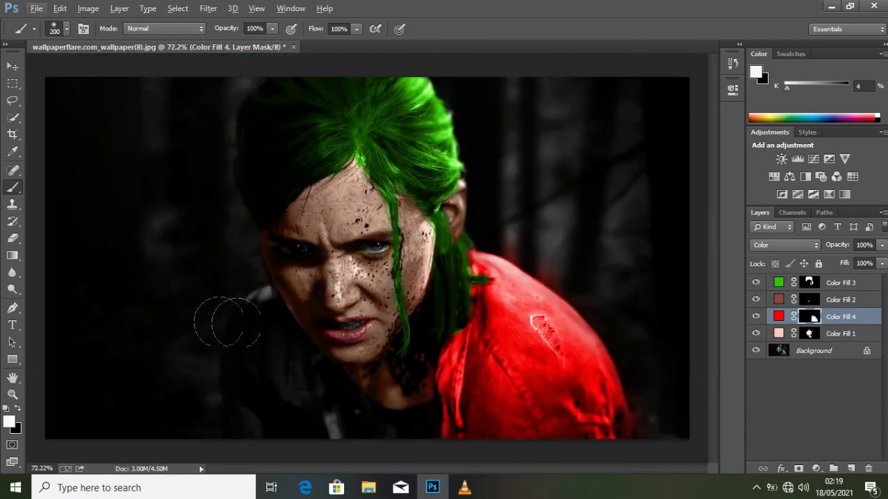
Paint red over the jacket's shadowed sleeve and shoulder, reducing the brush to 90 px, and erase the spill outside with a 30 px Eraser.
{"action": "mouse_move", "coordinate": [268, 373]}
{"action": "left_mouse_down"}
{"action": "mouse_move", "coordinate": [262, 444]}
{"action": "mouse_move", "coordinate": [258, 388]}
{"action": "mouse_move", "coordinate": [289, 420]}
{"action": "mouse_move", "coordinate": [307, 416]}
{"action": "mouse_move", "coordinate": [315, 448]}
{"action": "left_mouse_up"}
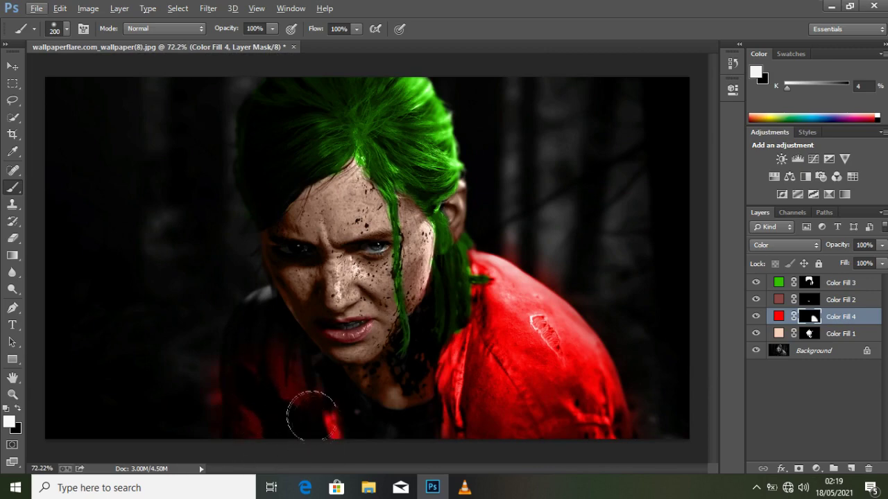
{"action": "key", "text": "bracketleft"}
{"action": "key", "text": "bracketleft"}
{"action": "key", "text": "bracketleft"}
{"action": "mouse_move", "coordinate": [267, 396]}
{"action": "left_mouse_down"}
{"action": "mouse_move", "coordinate": [261, 307]}
{"action": "mouse_move", "coordinate": [252, 335]}
{"action": "mouse_move", "coordinate": [252, 316]}
{"action": "mouse_move", "coordinate": [242, 330]}
{"action": "mouse_move", "coordinate": [255, 310]}
{"action": "mouse_move", "coordinate": [262, 314]}
{"action": "mouse_move", "coordinate": [287, 364]}
{"action": "mouse_move", "coordinate": [264, 307]}
{"action": "left_mouse_up"}
{"action": "key", "text": "bracketleft"}
{"action": "key", "text": "bracketleft"}
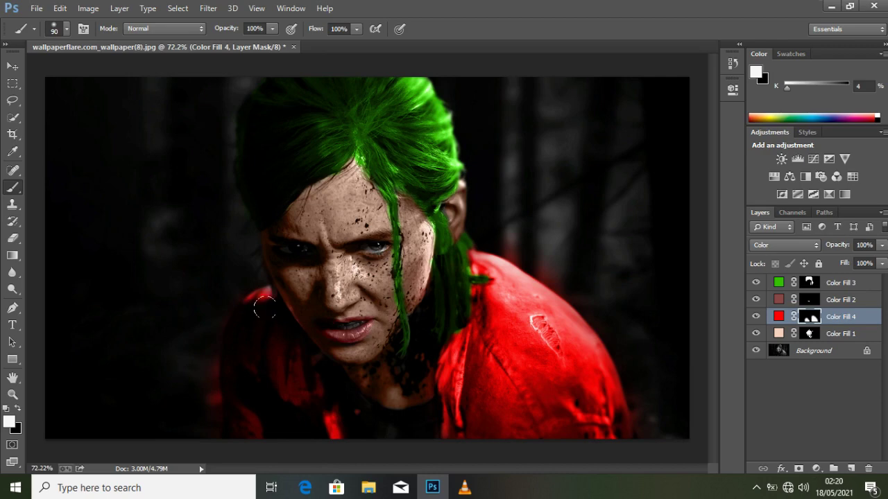
{"action": "left_click", "coordinate": [12, 238]}
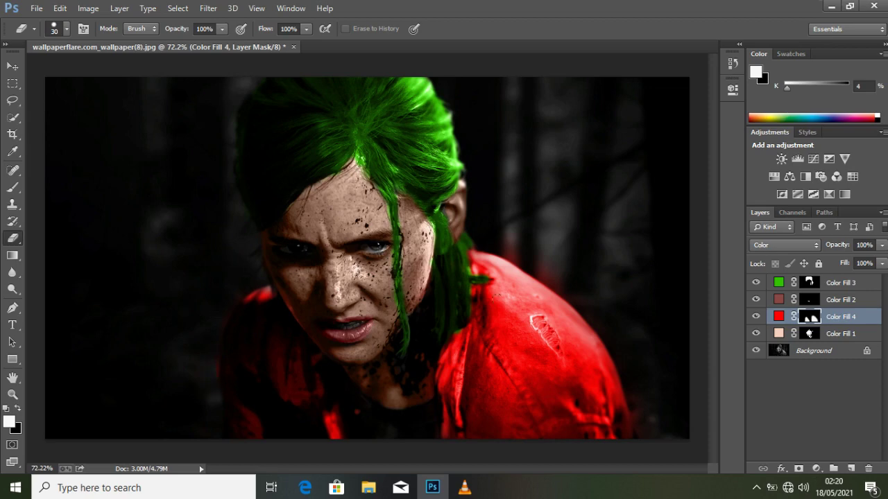
{"action": "scroll", "coordinate": [488, 242], "scroll_direction": "down", "scroll_amount": 2}
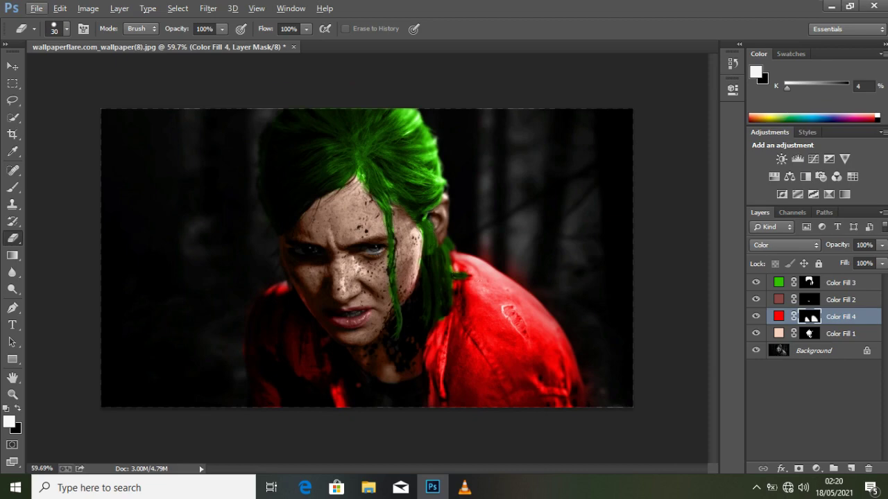
{"action": "left_click", "coordinate": [12, 67]}
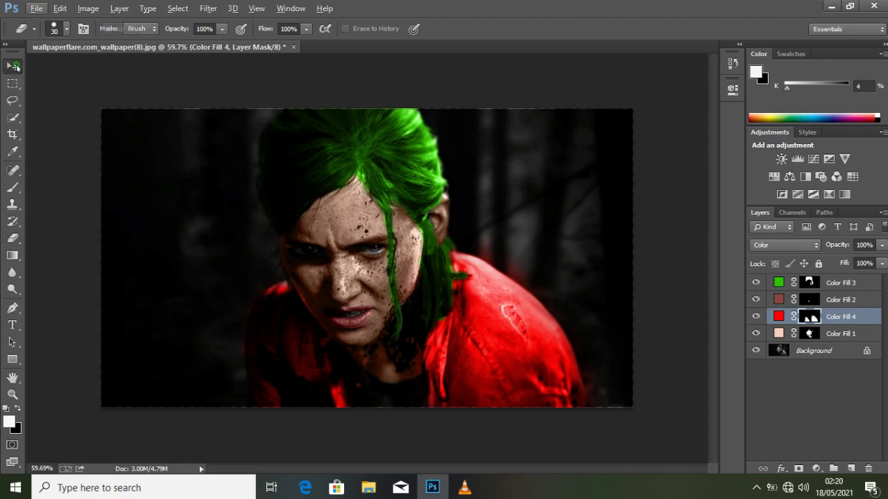
{"action": "left_click", "coordinate": [842, 337]}
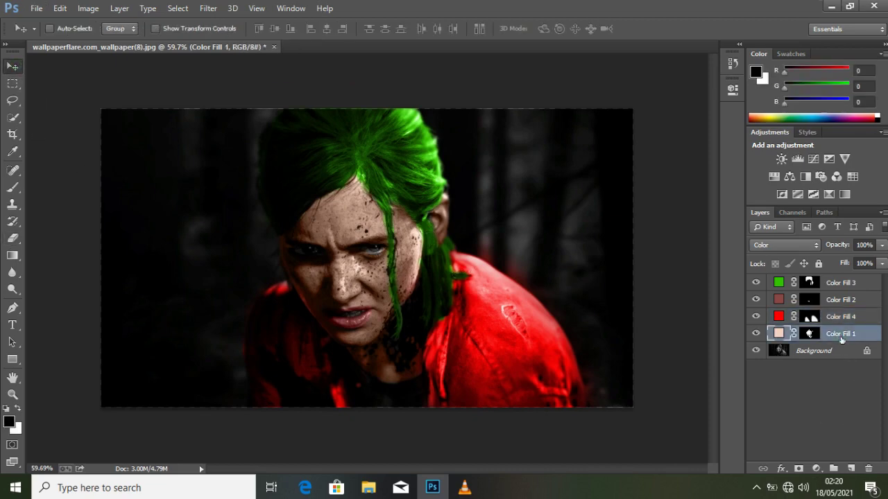
{"action": "left_click", "coordinate": [781, 158]}
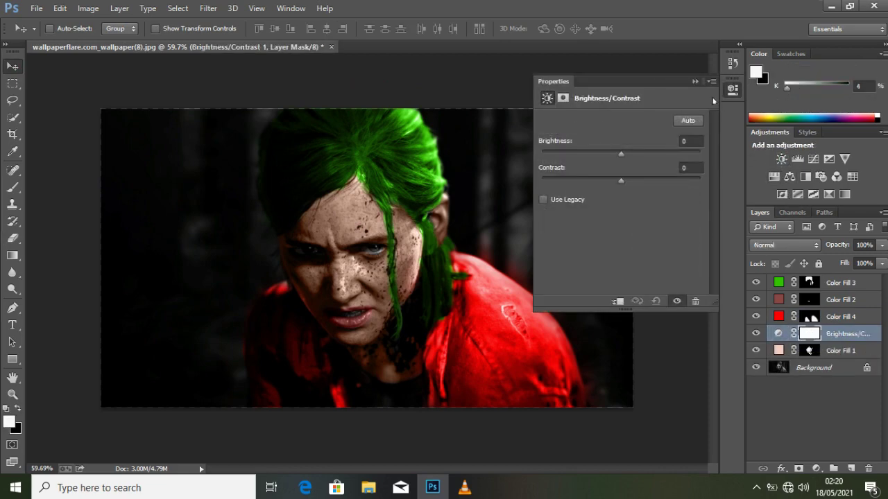
{"action": "left_click", "coordinate": [694, 81]}
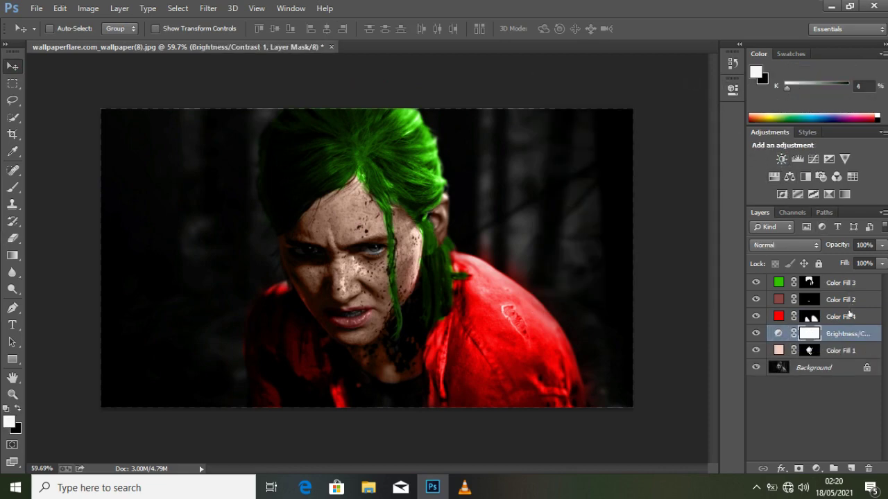
{"action": "key", "text": "Delete"}
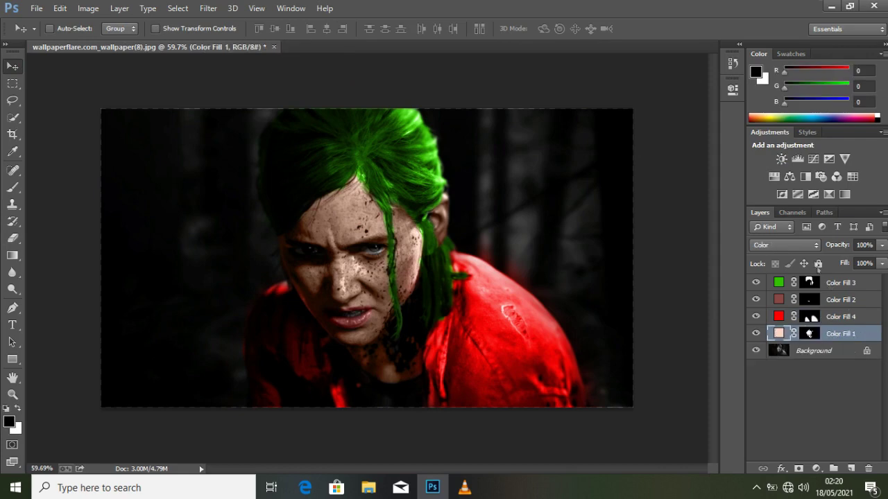
Add a Curves adjustment layer above the Background and move it to the top of the layer stack.
{"action": "left_click", "coordinate": [821, 351]}
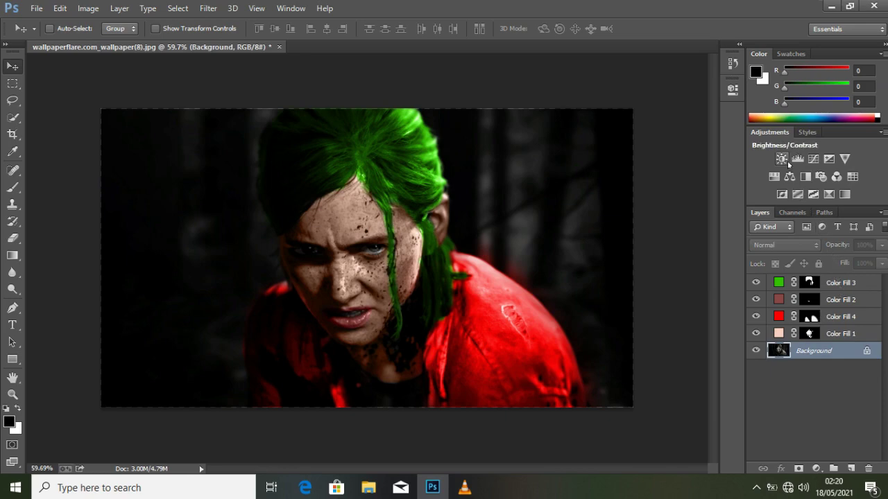
{"action": "left_click", "coordinate": [813, 159]}
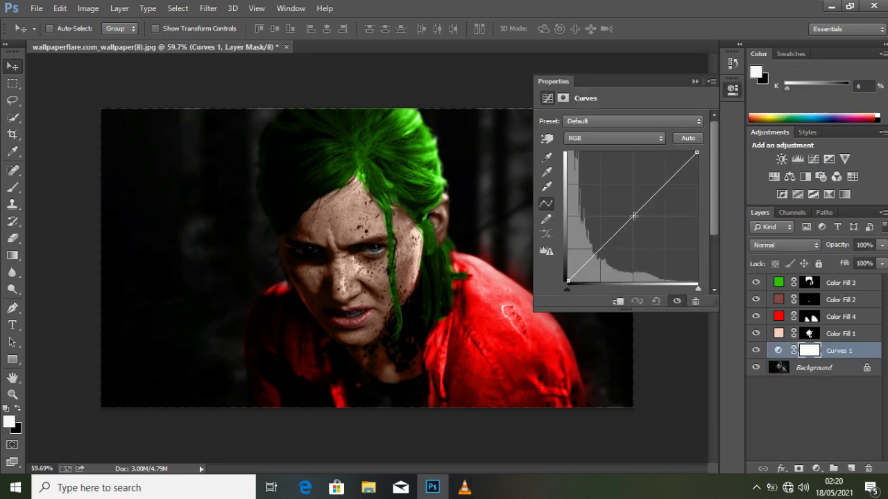
{"action": "left_click", "coordinate": [696, 82]}
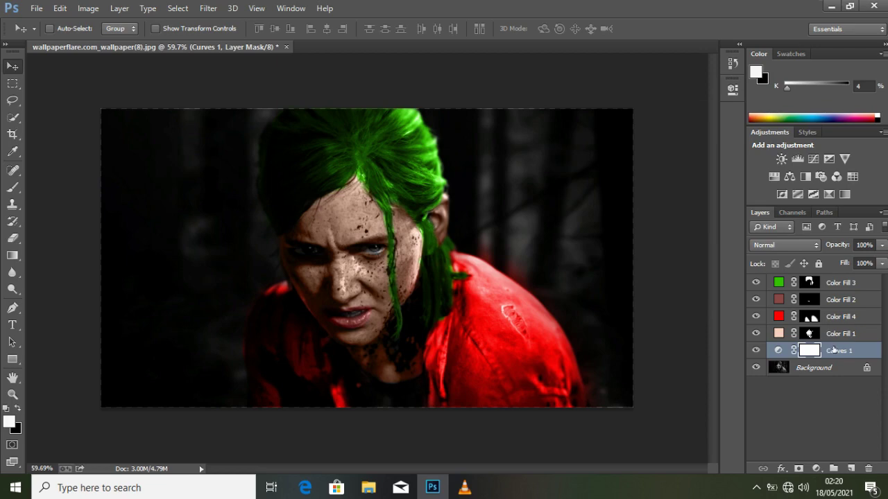
{"action": "left_click", "coordinate": [833, 349]}
{"action": "left_click_drag", "start_coordinate": [830, 350], "coordinate": [818, 284]}
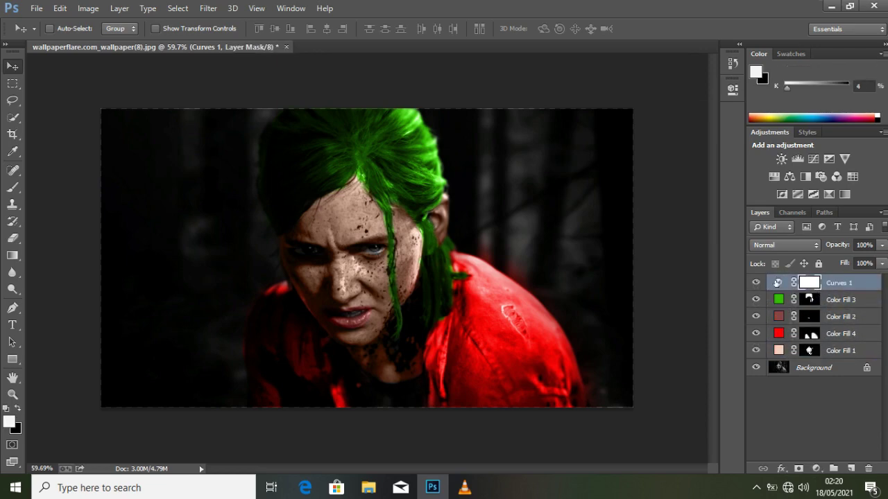
Raise the midtones of the RGB curve to brighten the image and invert the Curves layer's mask.
{"action": "double_click", "coordinate": [777, 282]}
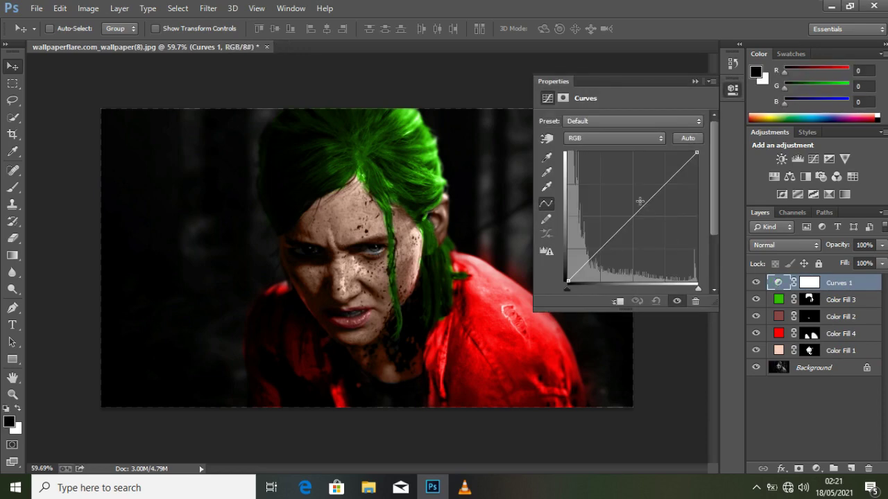
{"action": "left_click_drag", "start_coordinate": [637, 209], "coordinate": [630, 194]}
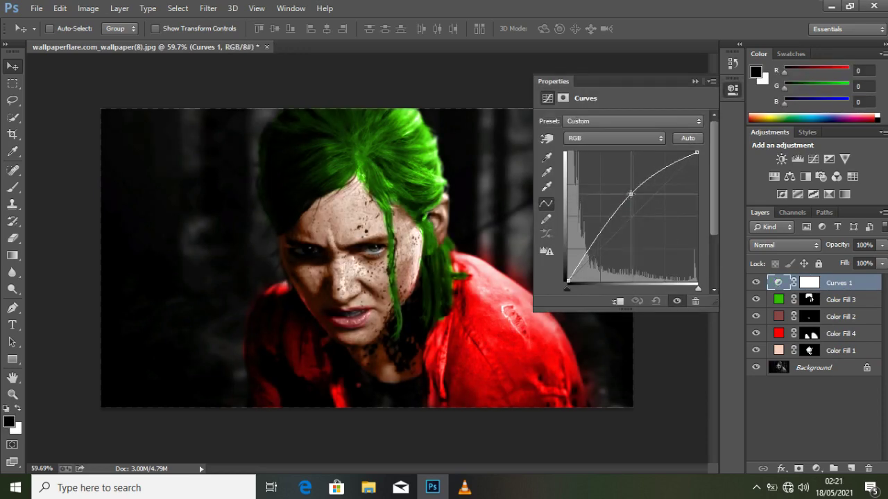
{"action": "left_click", "coordinate": [695, 81]}
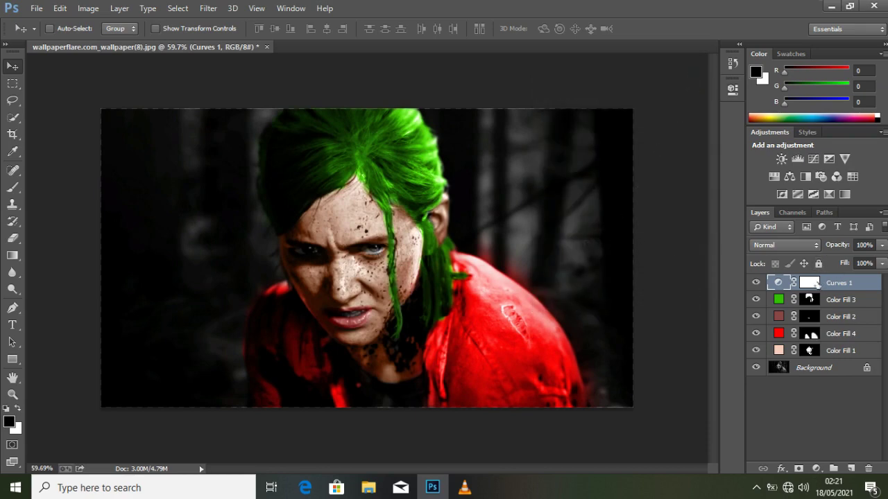
{"action": "left_click", "coordinate": [814, 284]}
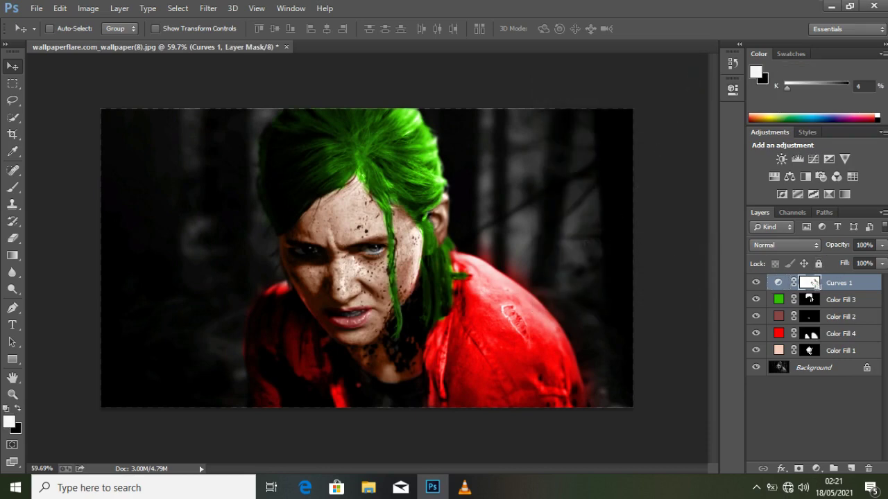
{"action": "key", "text": "ctrl+i"}
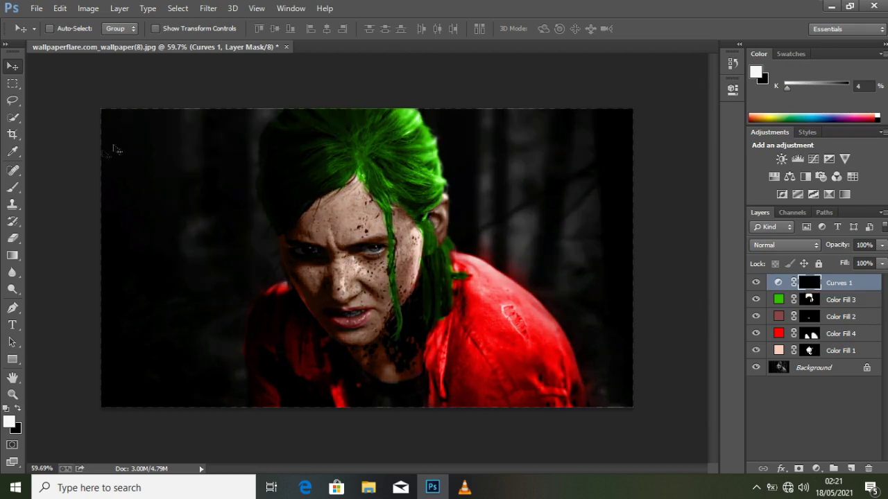
Move the Curves layer below the skin tint layer, directly above the Background.
{"action": "left_click", "coordinate": [12, 188]}
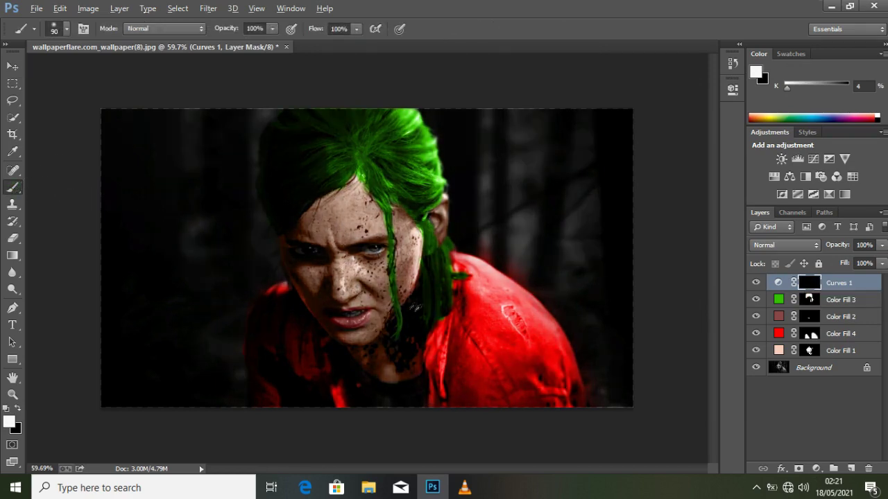
{"action": "key", "text": "alt"}
{"action": "scroll", "coordinate": [352, 316], "scroll_direction": "up", "scroll_amount": 3}
{"action": "scroll", "coordinate": [378, 331], "scroll_direction": "up", "scroll_amount": 2}
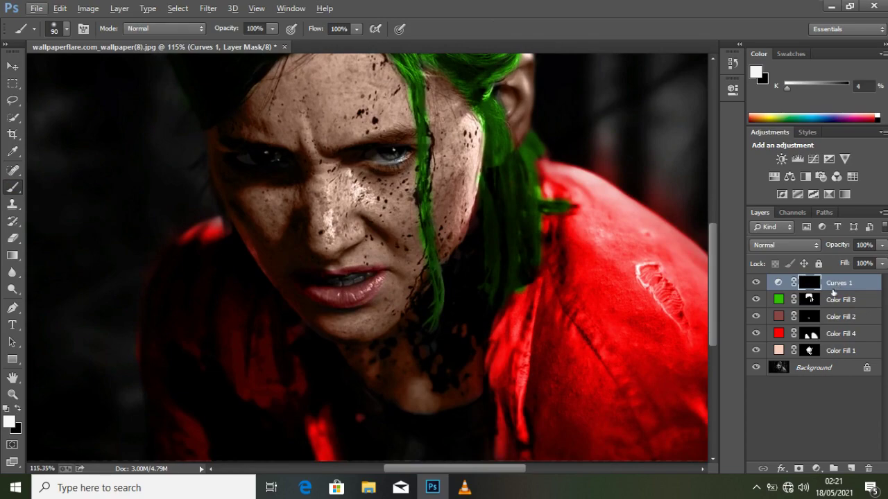
{"action": "left_click", "coordinate": [778, 282]}
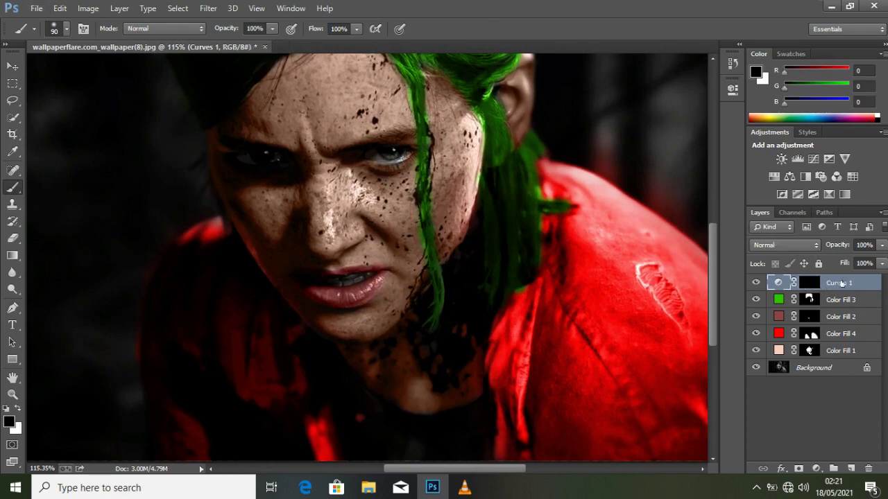
{"action": "left_click_drag", "start_coordinate": [840, 283], "coordinate": [832, 360]}
Paint white on the Curves mask over both eyes to brighten them, reducing the brush from 90 to 50 px.
{"action": "mouse_move", "coordinate": [383, 161]}
{"action": "left_mouse_down"}
{"action": "mouse_move", "coordinate": [383, 138]}
{"action": "mouse_move", "coordinate": [379, 165]}
{"action": "mouse_move", "coordinate": [391, 149]}
{"action": "mouse_move", "coordinate": [344, 166]}
{"action": "mouse_move", "coordinate": [359, 170]}
{"action": "mouse_move", "coordinate": [361, 197]}
{"action": "mouse_move", "coordinate": [367, 182]}
{"action": "mouse_move", "coordinate": [355, 156]}
{"action": "mouse_move", "coordinate": [285, 156]}
{"action": "left_mouse_up"}
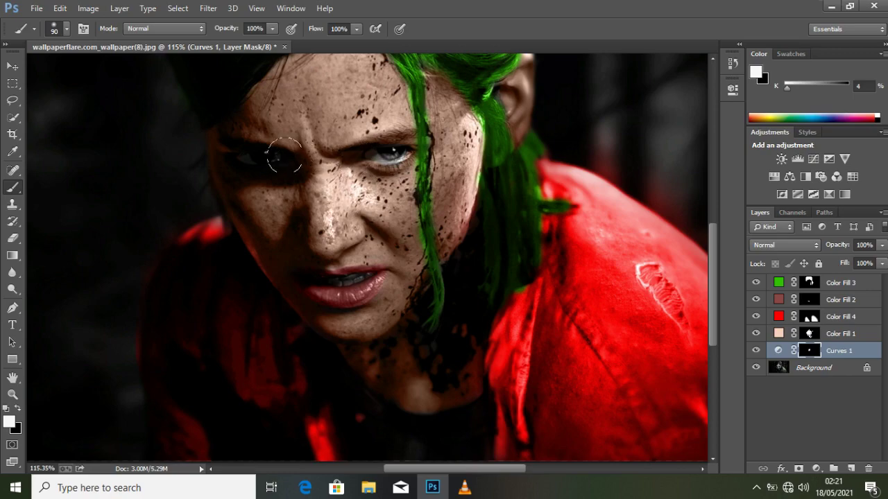
{"action": "key", "text": "bracketleft"}
{"action": "key", "text": "bracketleft"}
{"action": "key", "text": "bracketleft"}
{"action": "key", "text": "bracketleft"}
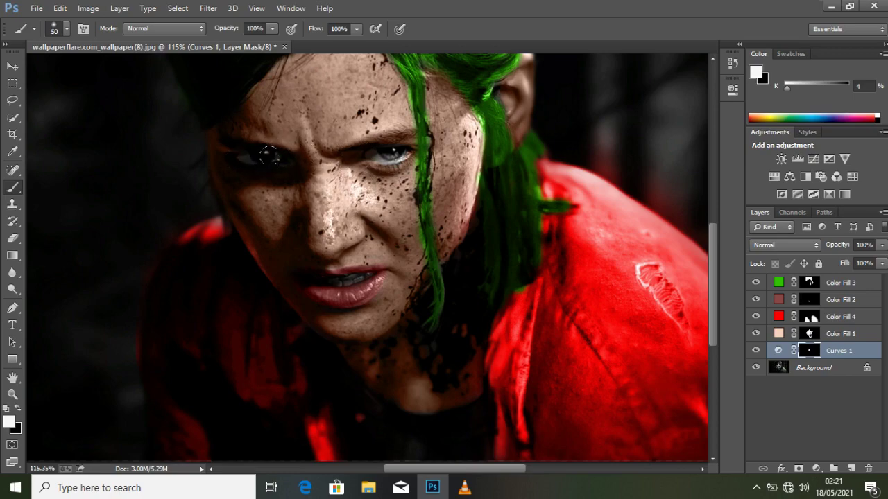
{"action": "left_click_drag", "start_coordinate": [269, 156], "coordinate": [270, 157]}
Brighten the teeth and lips on the Curves mask with a 25 px brush and touch up the better-lit eye.
{"action": "key", "text": "bracketleft"}
{"action": "mouse_move", "coordinate": [365, 278]}
{"action": "left_mouse_down"}
{"action": "mouse_move", "coordinate": [324, 287]}
{"action": "mouse_move", "coordinate": [342, 282]}
{"action": "mouse_move", "coordinate": [308, 278]}
{"action": "left_mouse_up"}
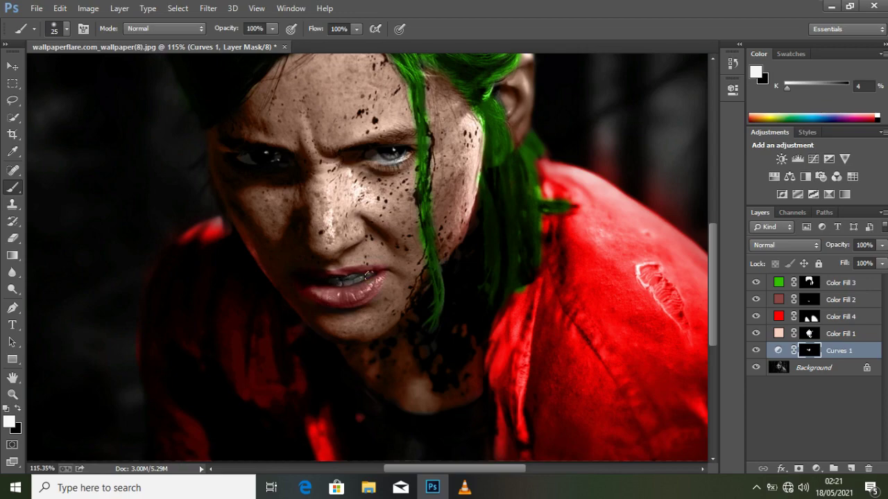
{"action": "mouse_move", "coordinate": [368, 276]}
{"action": "left_mouse_down"}
{"action": "mouse_move", "coordinate": [357, 295]}
{"action": "mouse_move", "coordinate": [324, 296]}
{"action": "left_mouse_up"}
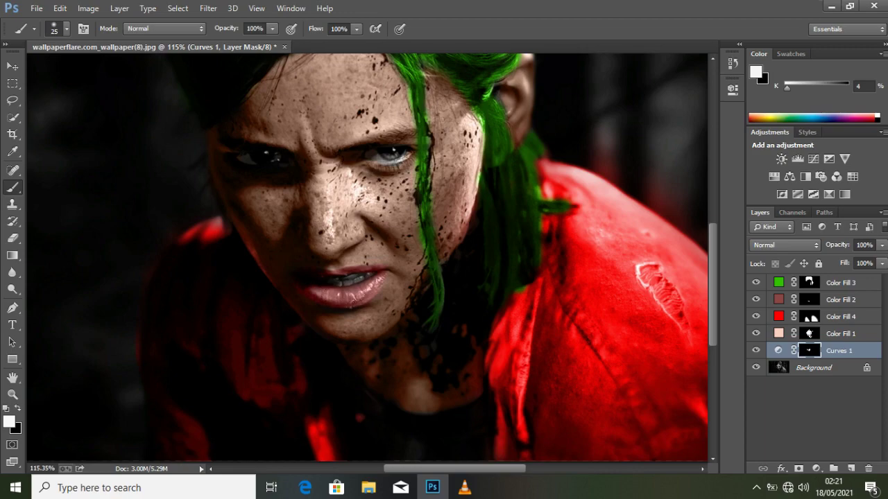
{"action": "left_click_drag", "start_coordinate": [378, 276], "coordinate": [330, 280]}
{"action": "left_click", "coordinate": [395, 152]}
Add a second, raised point just below the curve's midpoint to brighten the masked eyes and mouth further.
{"action": "double_click", "coordinate": [779, 350]}
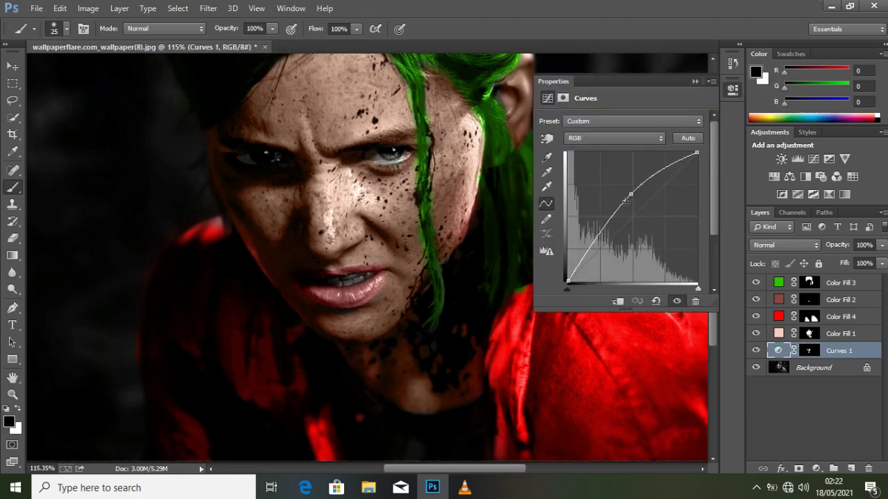
{"action": "left_click_drag", "start_coordinate": [620, 201], "coordinate": [617, 199]}
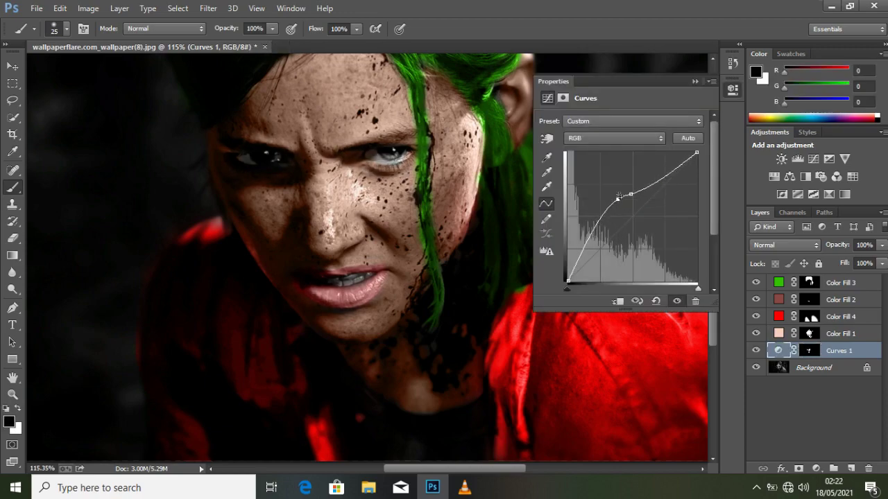
{"action": "left_click", "coordinate": [695, 82]}
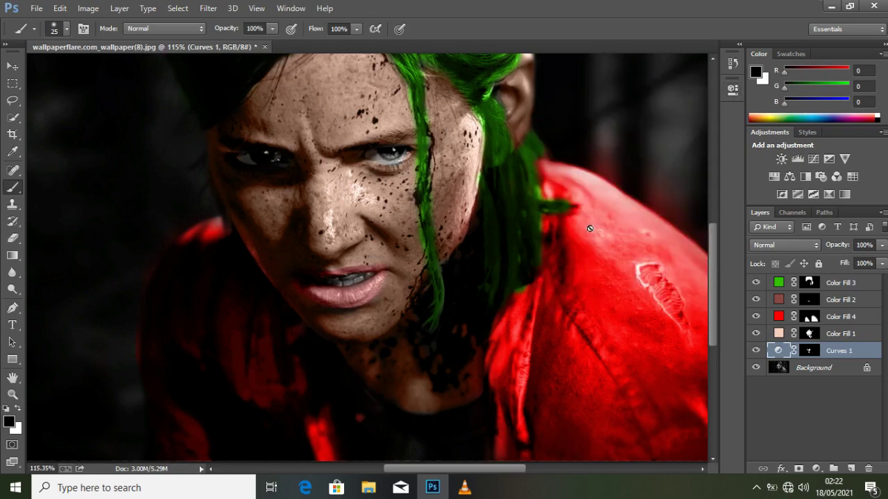
{"action": "scroll", "coordinate": [593, 224], "scroll_direction": "down", "scroll_amount": 4}
{"action": "key", "text": "alt"}
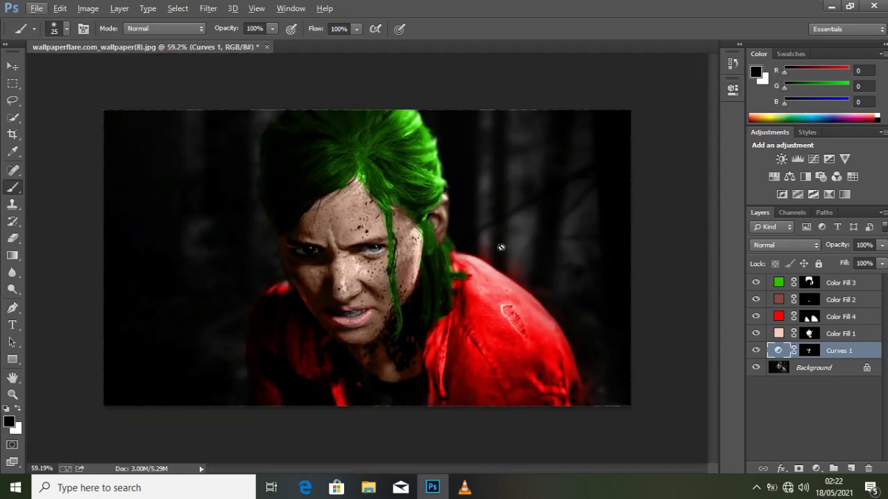
Recolour the lip fill layer to a slightly more saturated dark red, trying several shades before accepting one.
{"action": "double_click", "coordinate": [778, 300]}
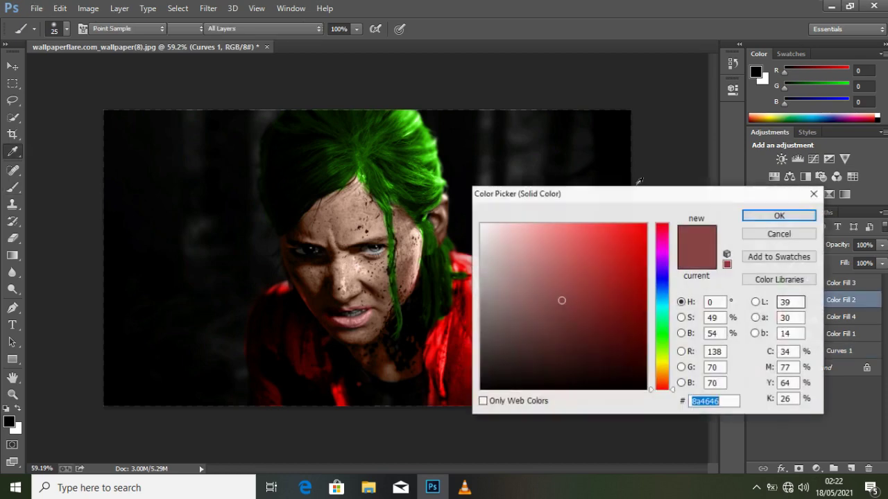
{"action": "left_click", "coordinate": [584, 302]}
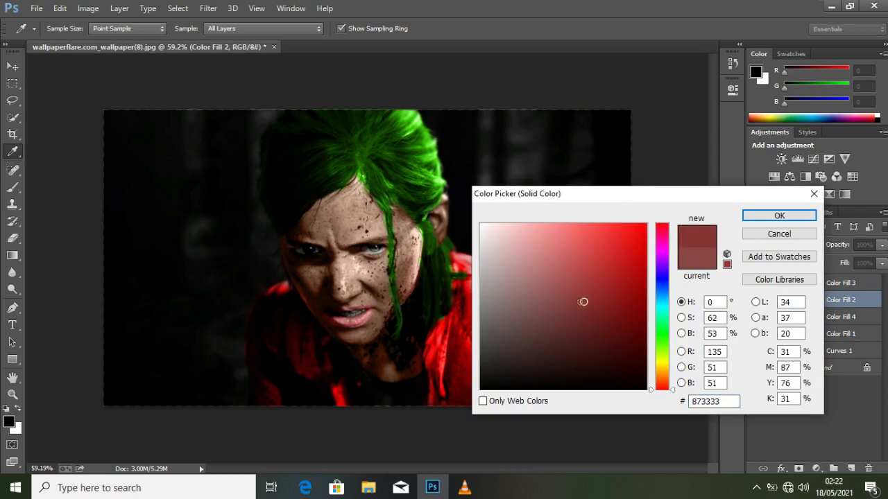
{"action": "left_click", "coordinate": [570, 303]}
{"action": "left_click", "coordinate": [582, 279]}
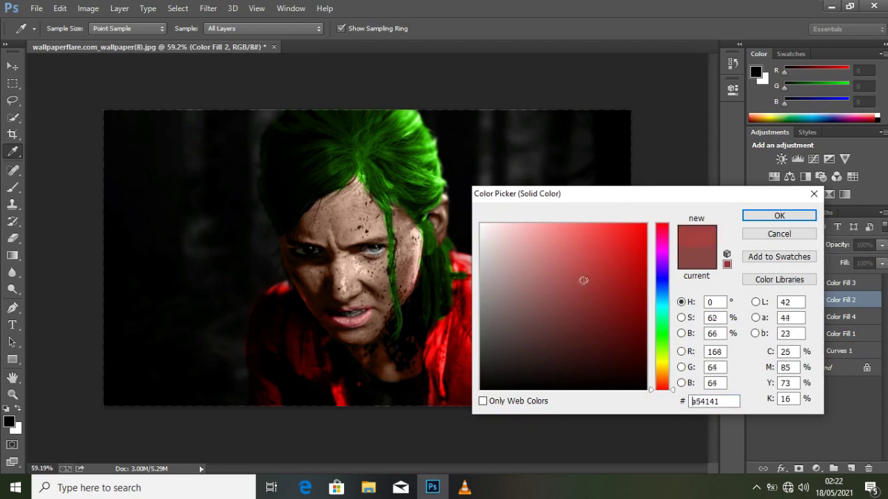
{"action": "left_click", "coordinate": [571, 305]}
{"action": "left_click", "coordinate": [747, 216]}
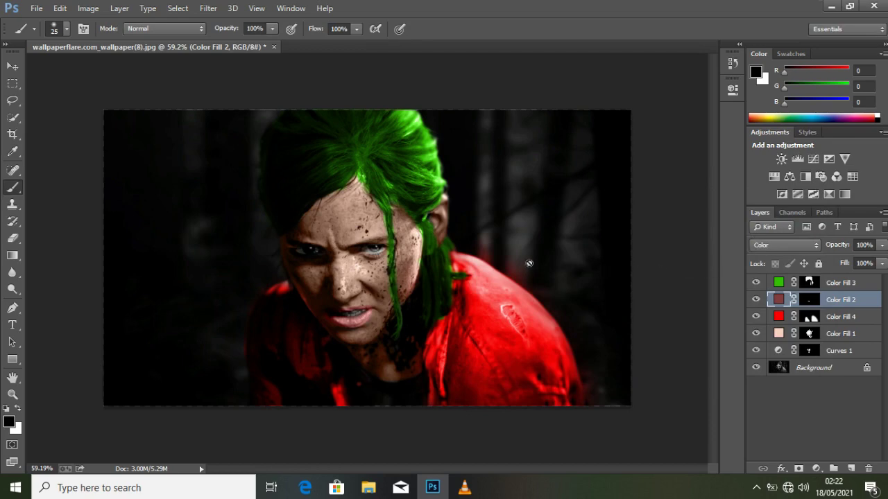
{"action": "left_click", "coordinate": [11, 64]}
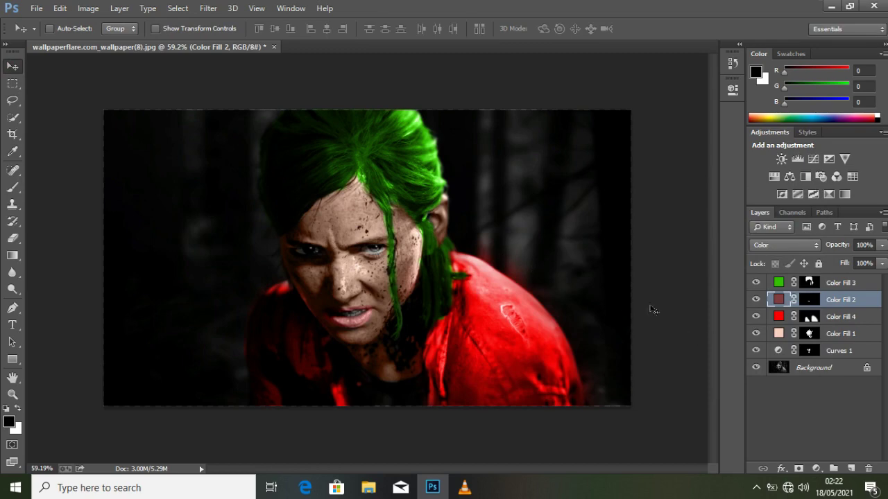
Erase the red spill on the background around the jacket from the red fill layer's mask with a 30 px eraser.
{"action": "left_click", "coordinate": [778, 316]}
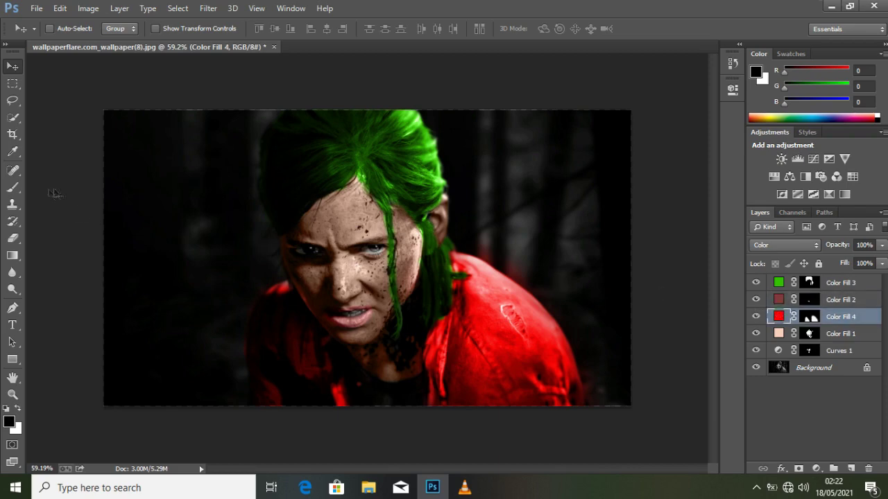
{"action": "left_click", "coordinate": [13, 238]}
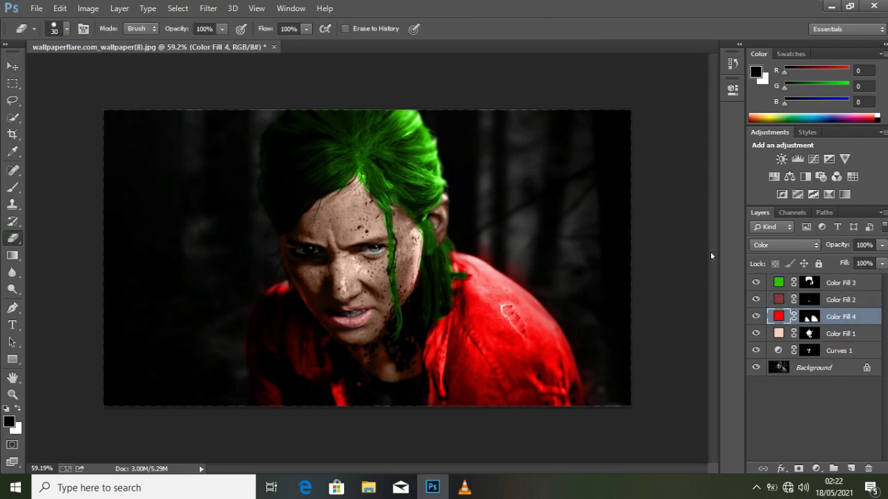
{"action": "left_click", "coordinate": [806, 317]}
{"action": "key", "text": "x"}
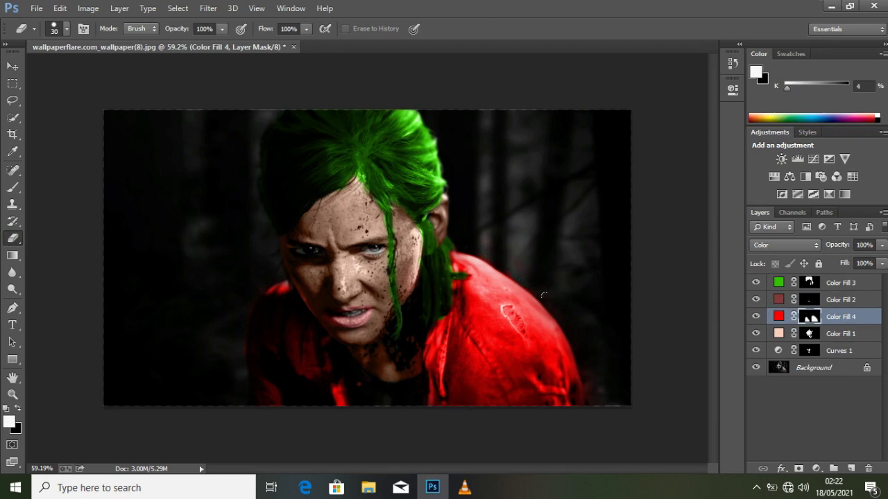
{"action": "scroll", "coordinate": [531, 261], "scroll_direction": "up", "scroll_amount": 5}
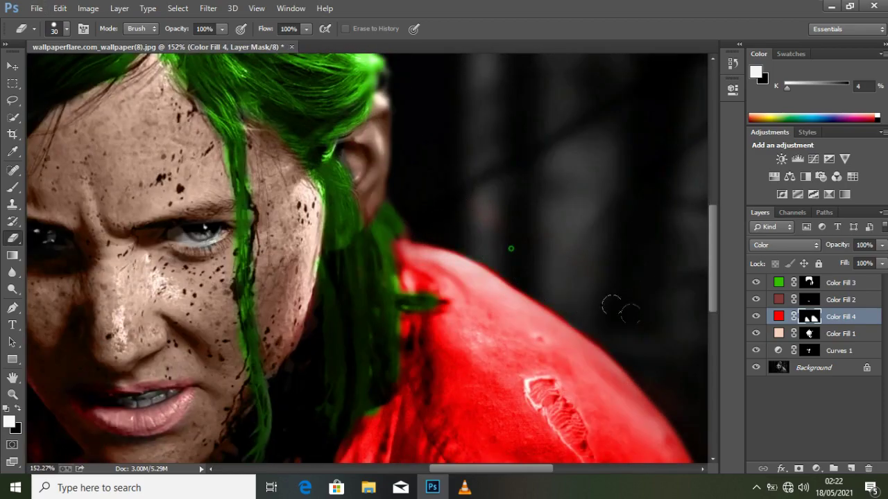
{"action": "scroll", "coordinate": [597, 264], "scroll_direction": "down", "scroll_amount": 3}
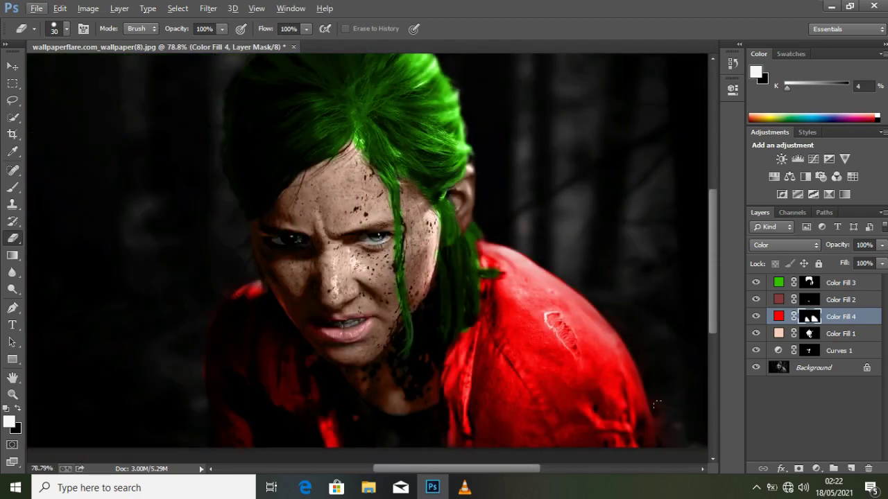
{"action": "scroll", "coordinate": [606, 244], "scroll_direction": "down", "scroll_amount": 1}
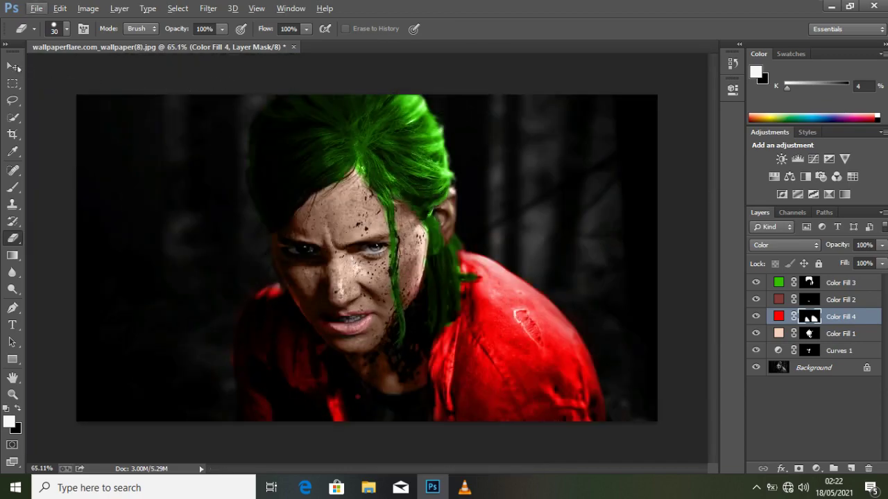
{"action": "left_click", "coordinate": [13, 67]}
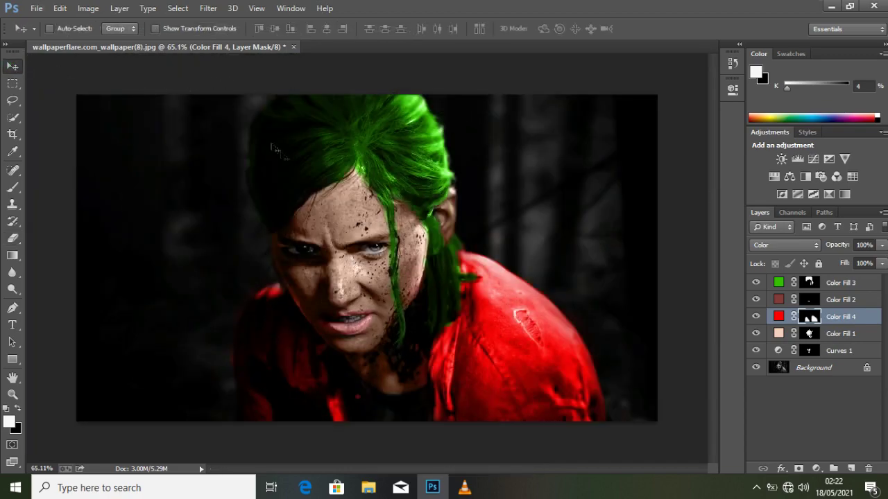